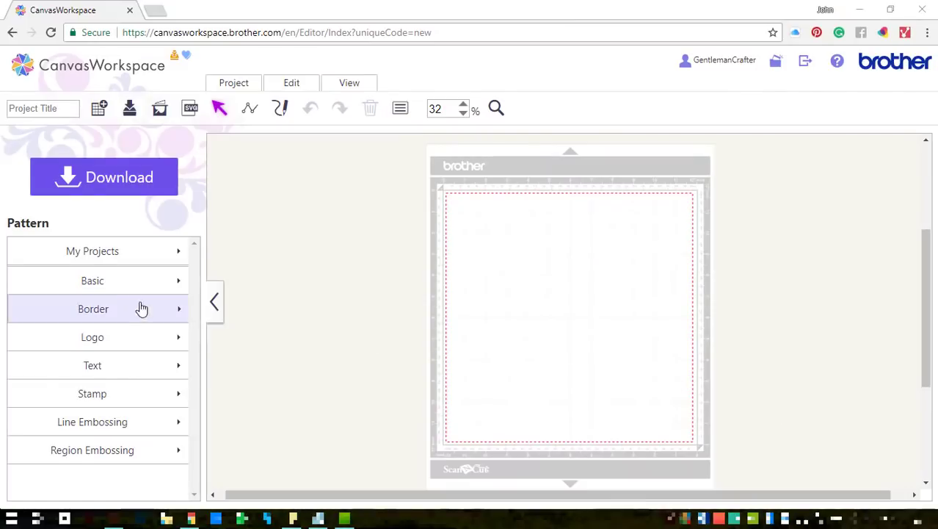
From Pattern > Basic, place a rectangle and a scalloped circle on the canvas beside the mat.
{"action": "left_click", "coordinate": [120, 286]}
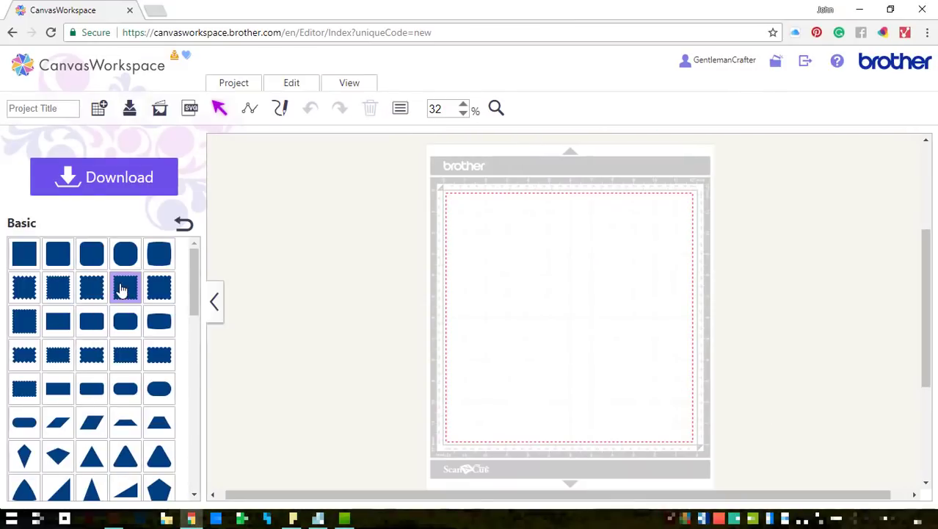
{"action": "left_click_drag", "start_coordinate": [64, 324], "coordinate": [357, 177]}
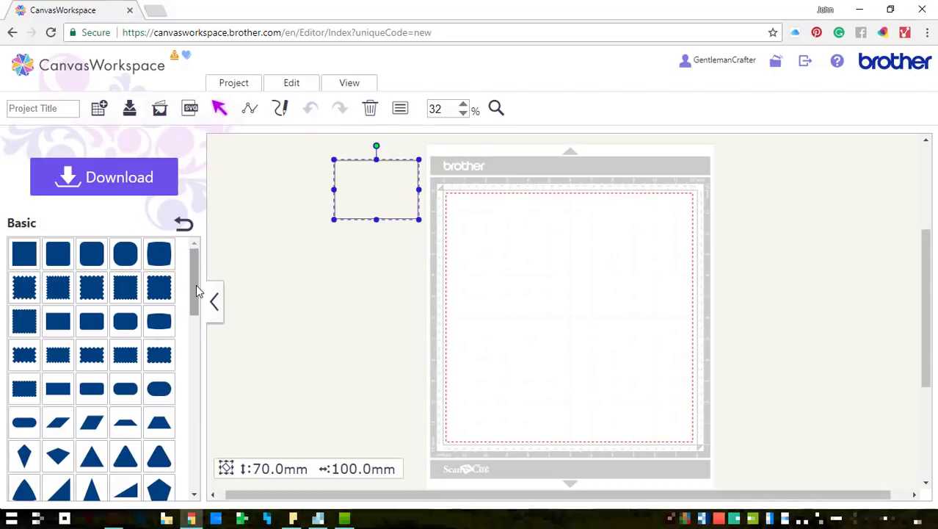
{"action": "scroll", "coordinate": [193, 303], "scroll_direction": "down", "scroll_amount": 1}
{"action": "left_click_drag", "start_coordinate": [193, 303], "coordinate": [188, 348]}
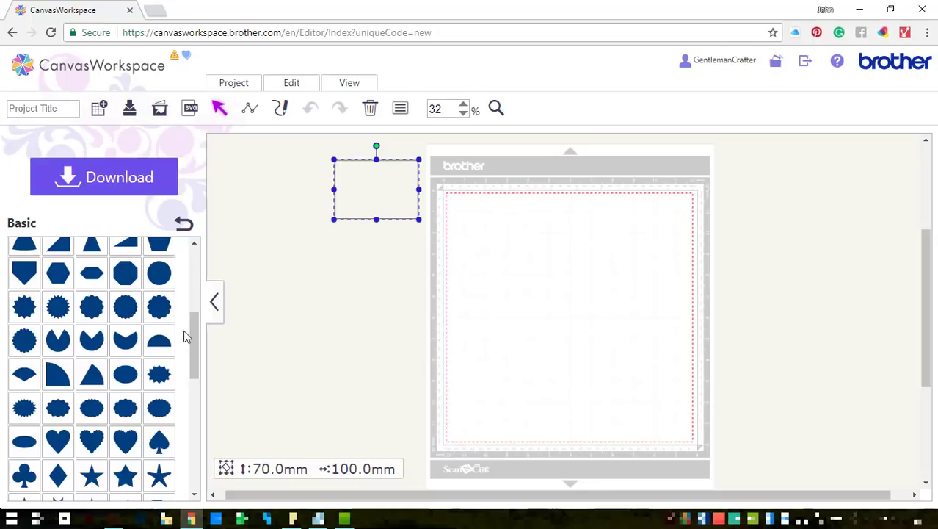
{"action": "left_click_drag", "start_coordinate": [159, 307], "coordinate": [362, 248]}
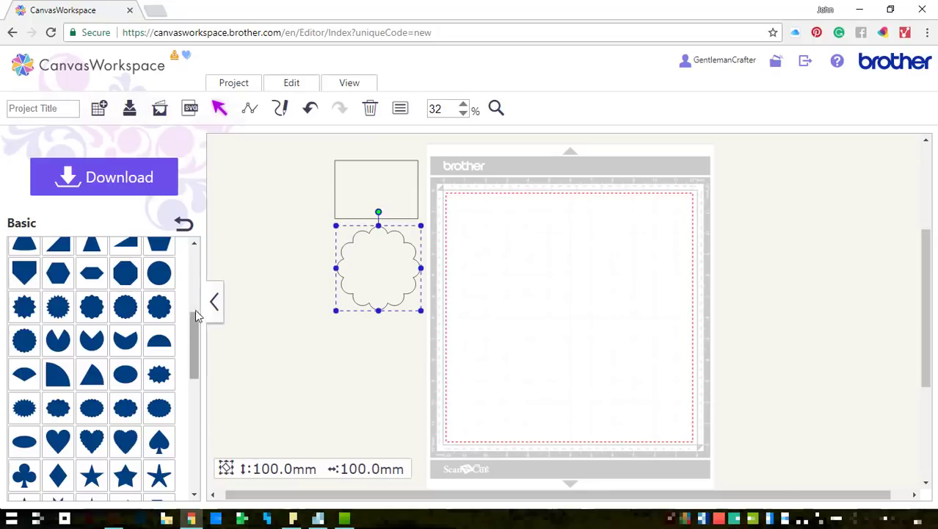
Add the LE_D02 'Thank you!' Line Embossing design to the canvas and collapse the pattern panel.
{"action": "left_click", "coordinate": [185, 227]}
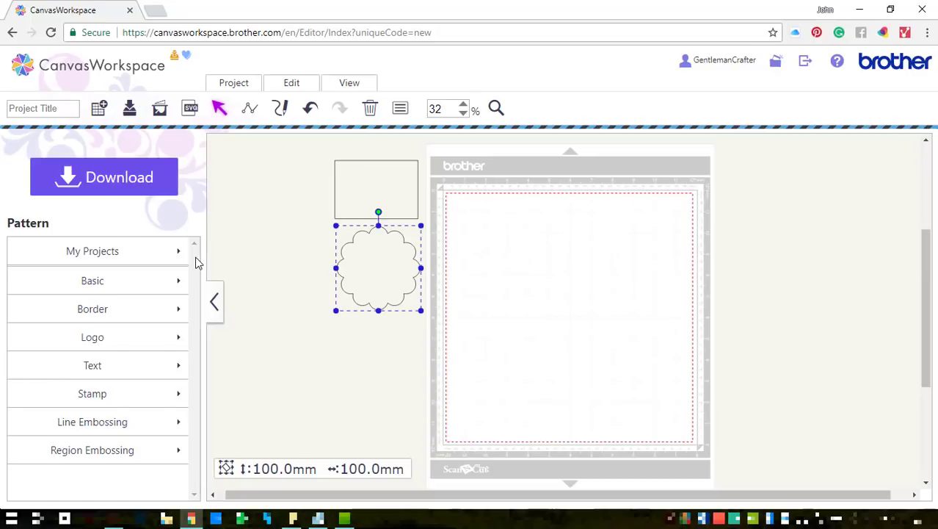
{"action": "left_click_drag", "start_coordinate": [195, 261], "coordinate": [186, 418]}
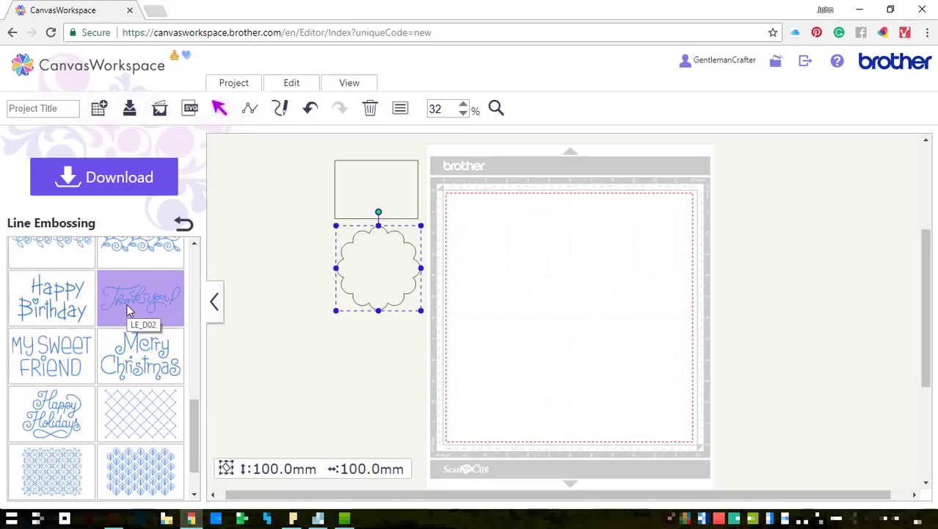
{"action": "left_click_drag", "start_coordinate": [129, 309], "coordinate": [306, 372]}
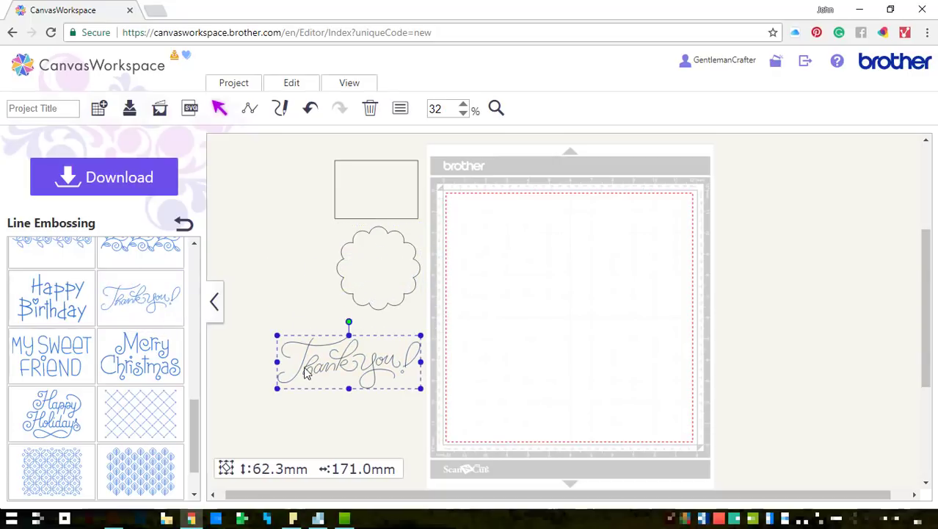
{"action": "left_click", "coordinate": [214, 302]}
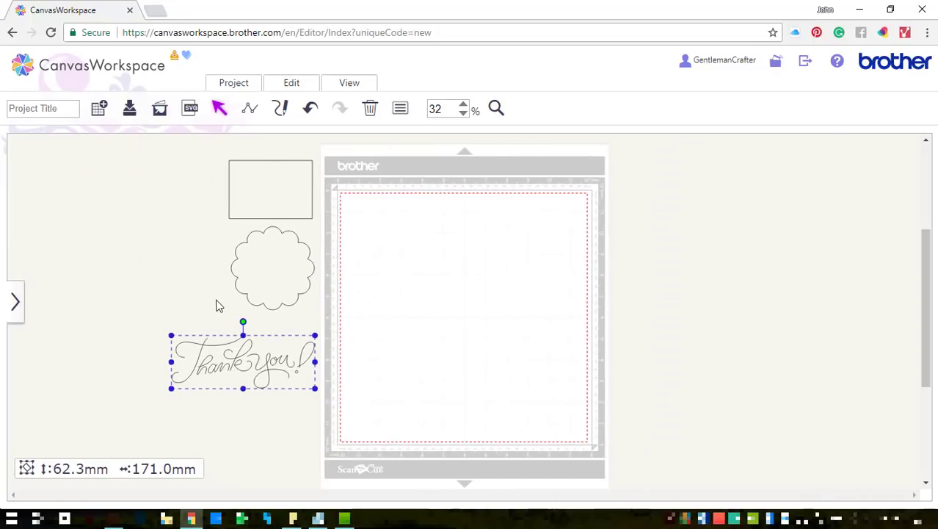
{"action": "left_click", "coordinate": [273, 183]}
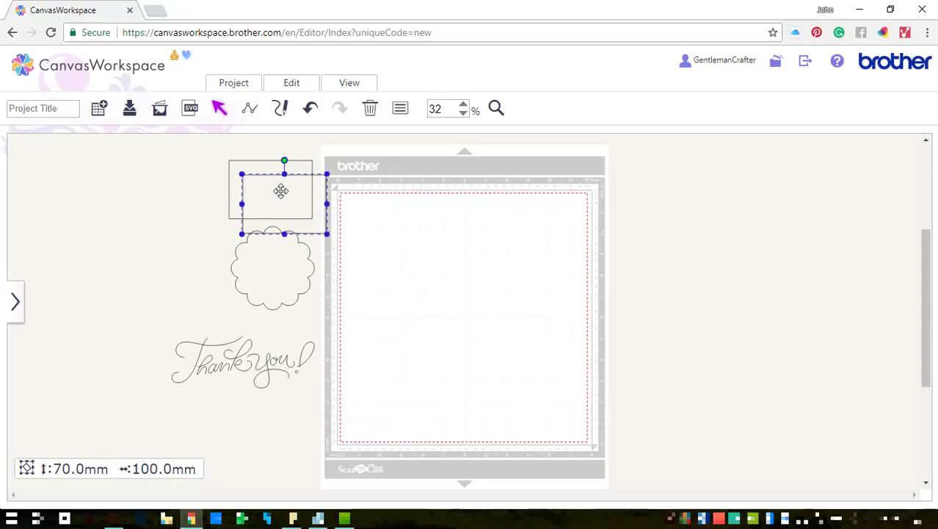
Place a copy of the rectangle on the mat and resize it to 148.5 mm wide by 105 mm tall.
{"action": "left_click_drag", "start_coordinate": [281, 187], "coordinate": [436, 263]}
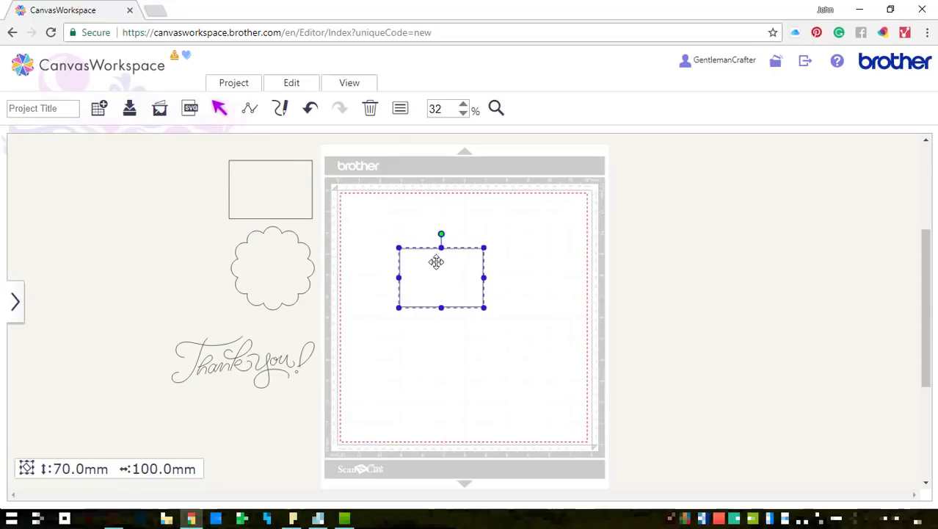
{"action": "left_click", "coordinate": [399, 110]}
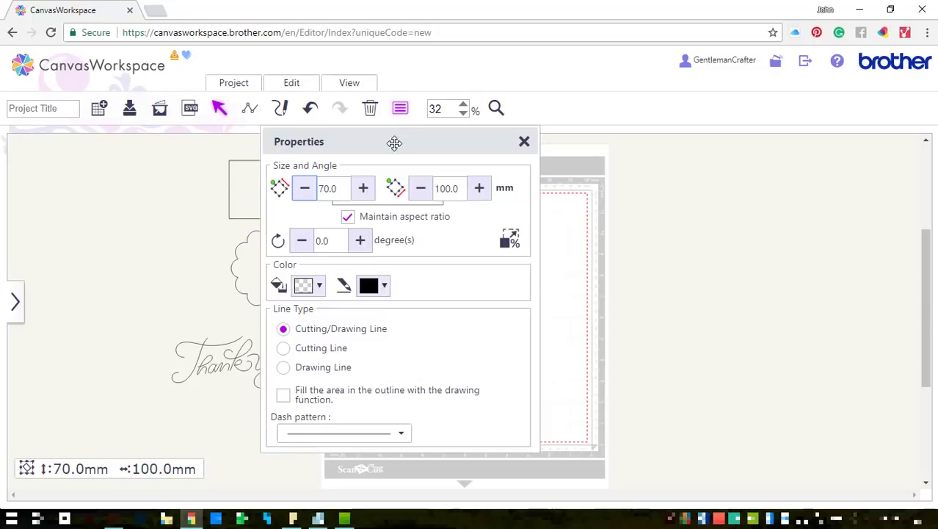
{"action": "left_click_drag", "start_coordinate": [394, 142], "coordinate": [749, 157]}
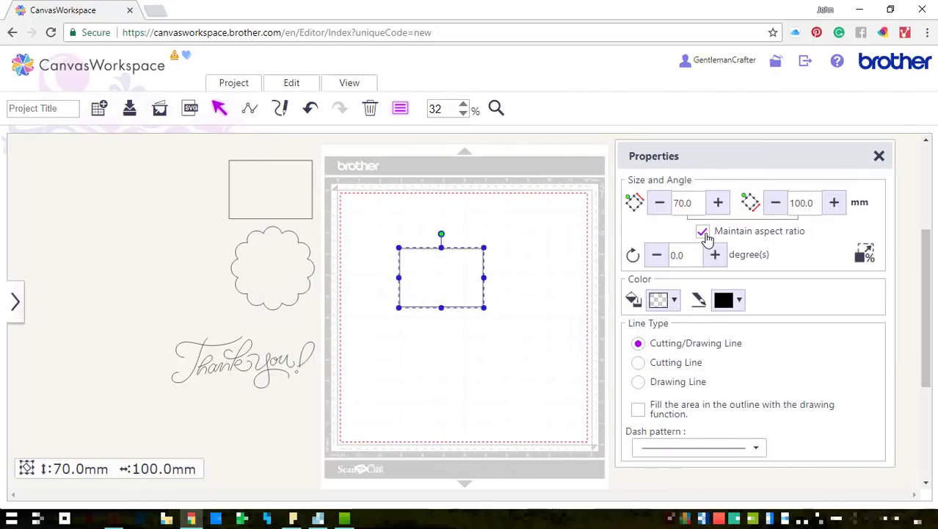
{"action": "left_click_drag", "start_coordinate": [703, 205], "coordinate": [622, 205]}
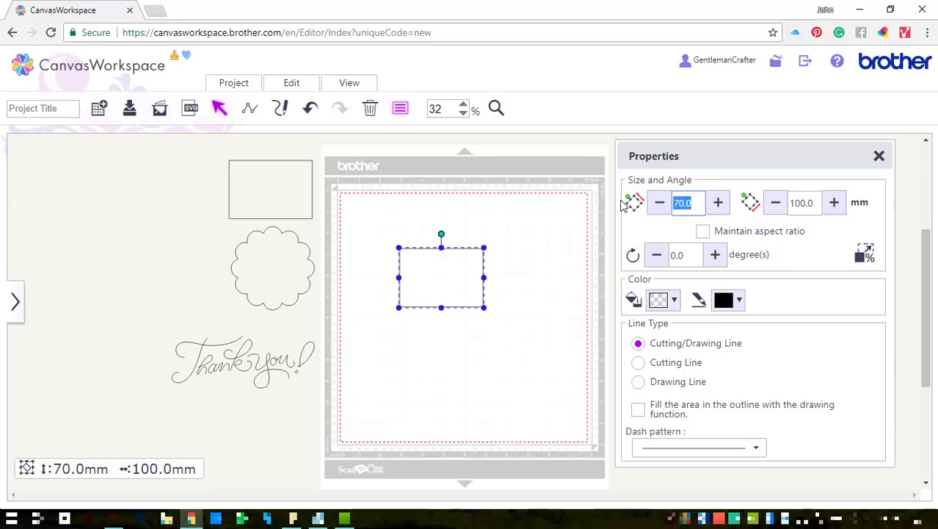
{"action": "type", "text": "1"}
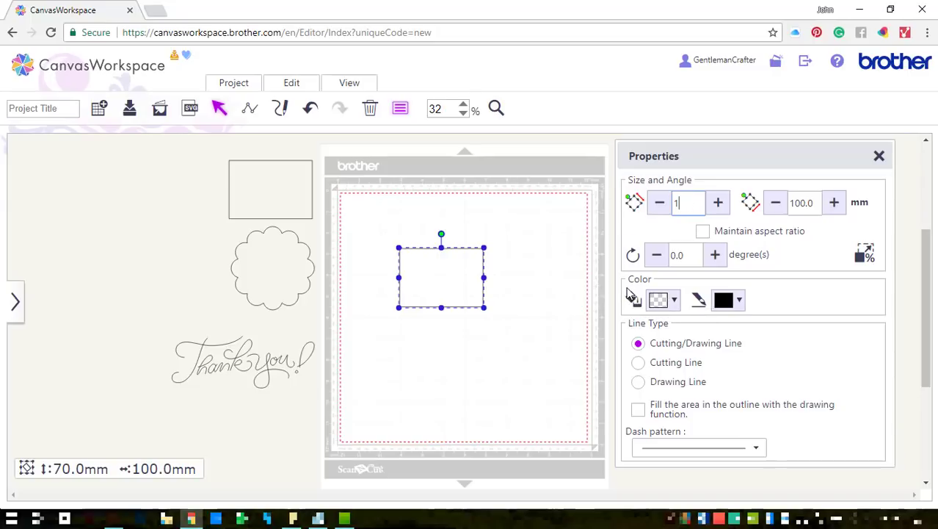
{"action": "type", "text": "05"}
{"action": "key", "text": "Tab"}
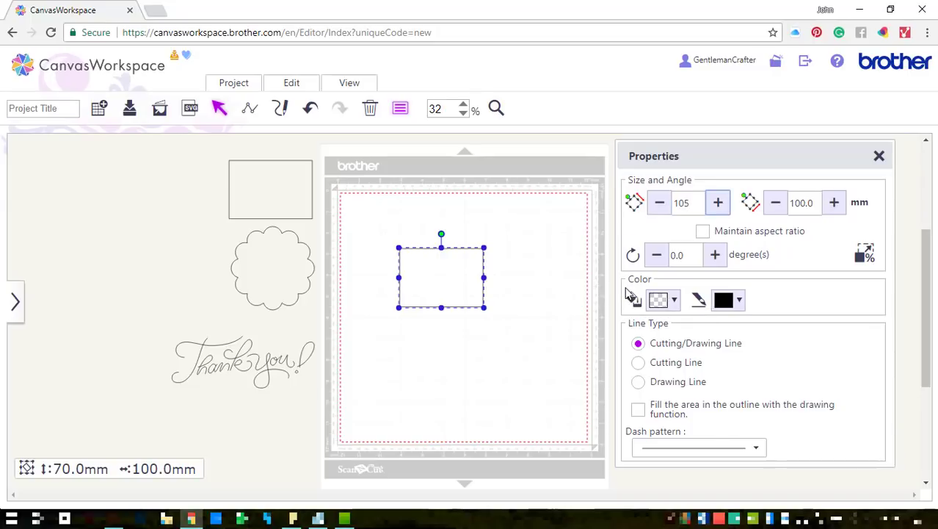
{"action": "left_click_drag", "start_coordinate": [816, 204], "coordinate": [762, 210]}
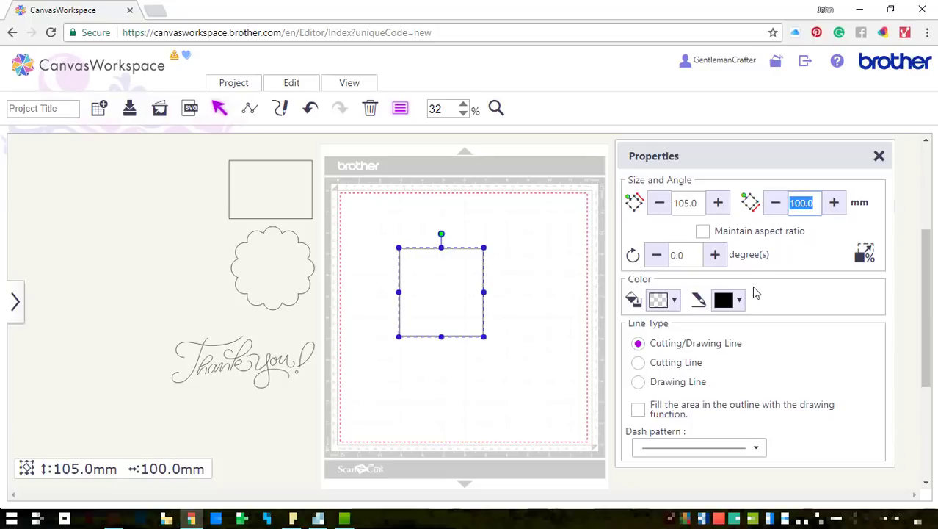
{"action": "type", "text": "148.5"}
{"action": "key", "text": "Tab"}
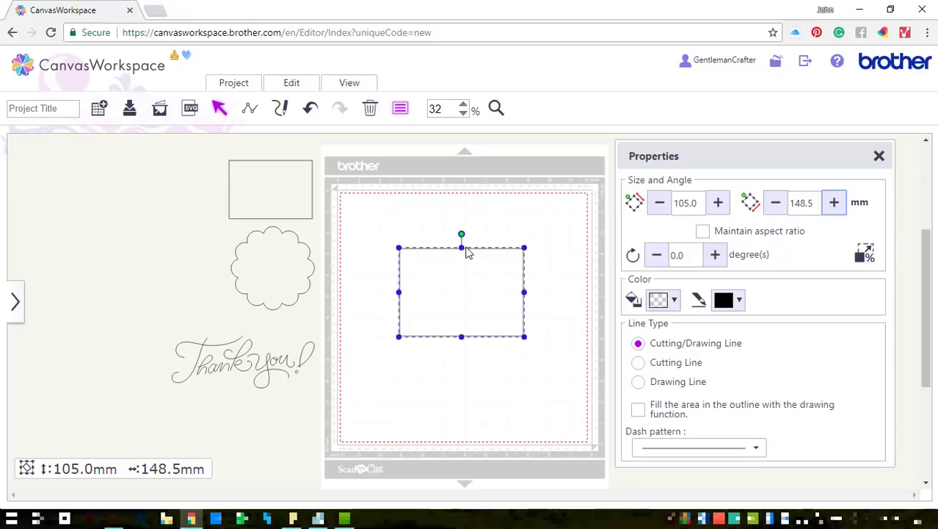
{"action": "left_click", "coordinate": [880, 157]}
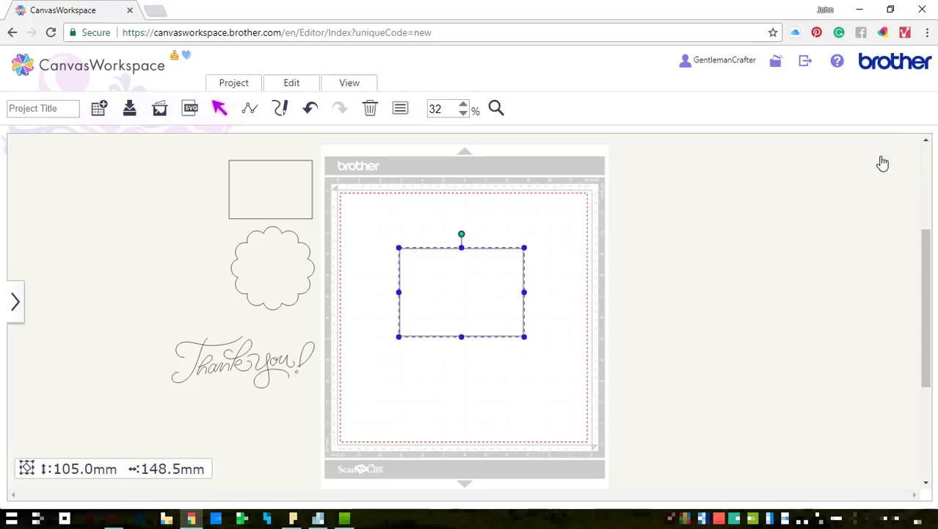
Zoom to the rectangle and add a 3 mm inward offset line with bevelled corners.
{"action": "left_click", "coordinate": [349, 83]}
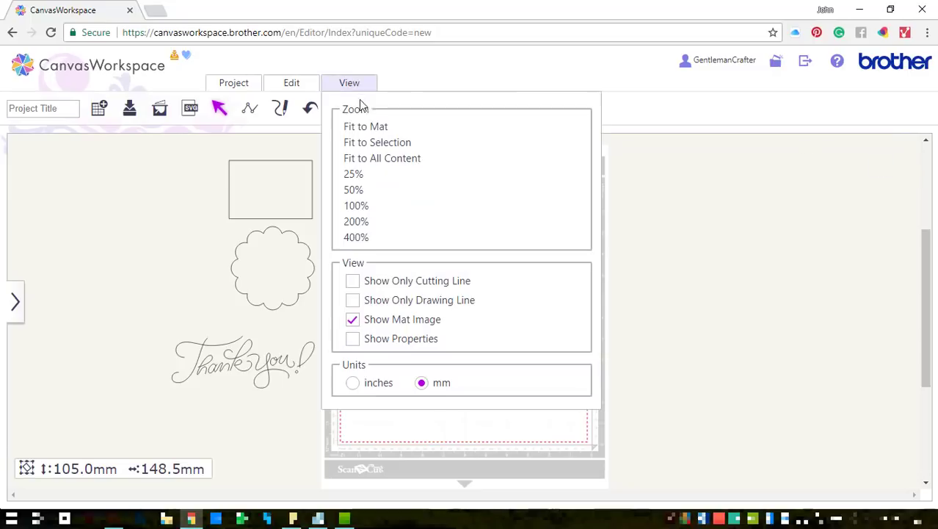
{"action": "left_click", "coordinate": [369, 142]}
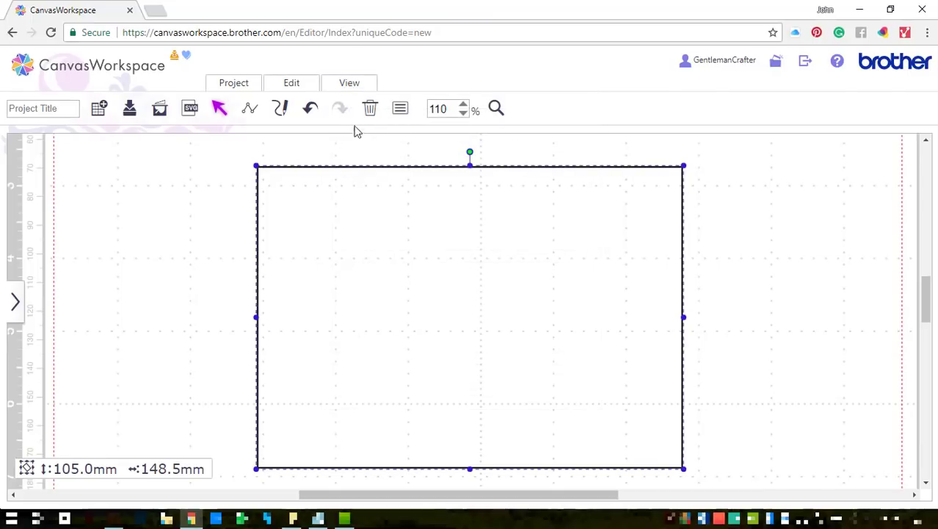
{"action": "left_click", "coordinate": [309, 86]}
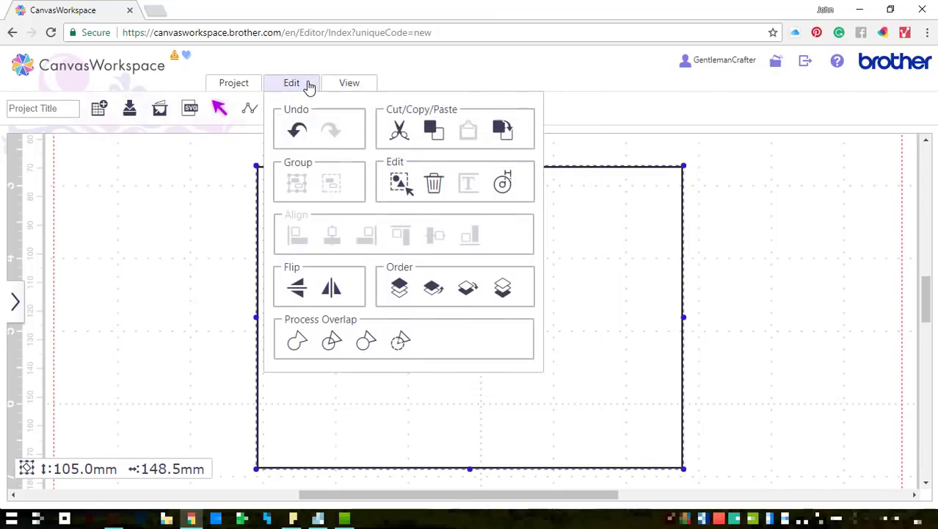
{"action": "left_click", "coordinate": [501, 183]}
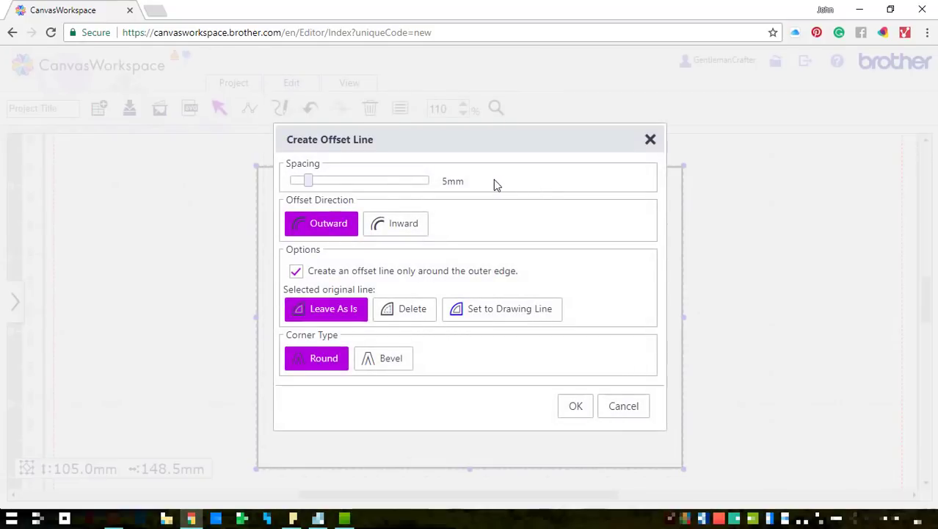
{"action": "left_click_drag", "start_coordinate": [309, 181], "coordinate": [302, 183]}
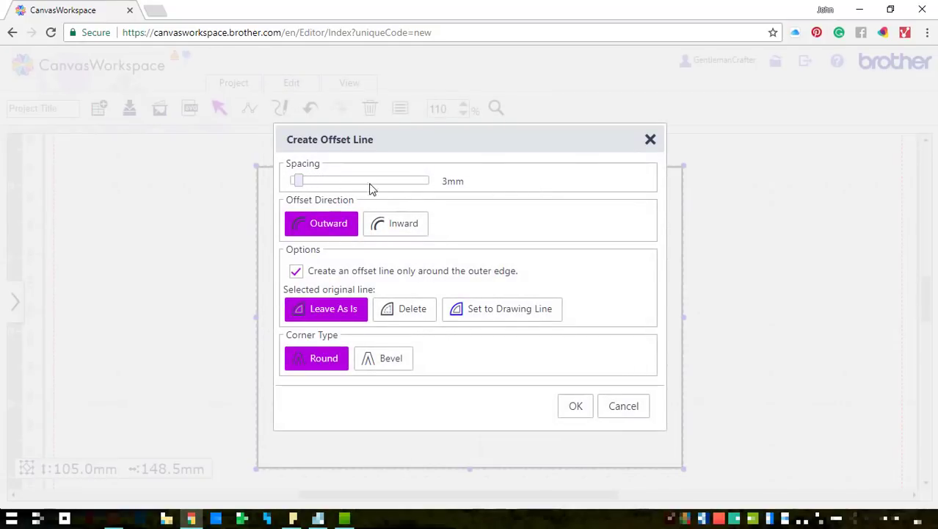
{"action": "left_click", "coordinate": [382, 226]}
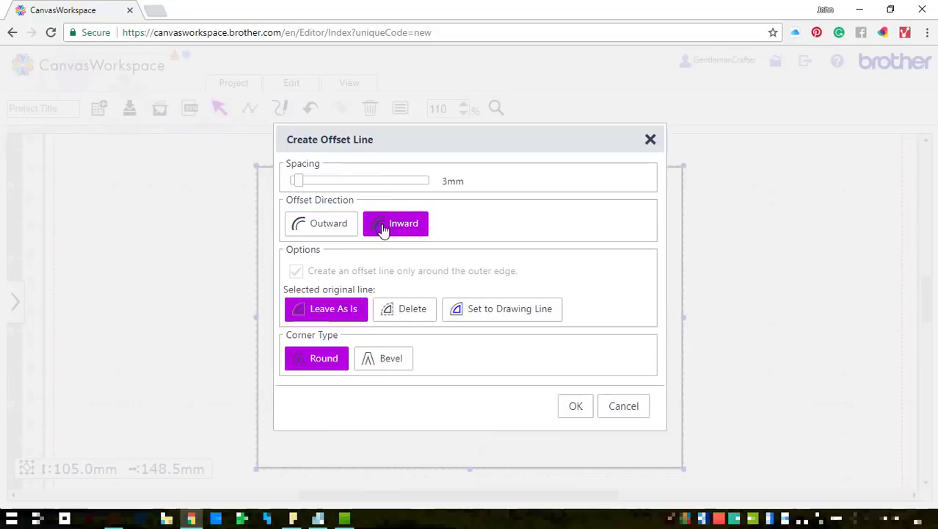
{"action": "left_click", "coordinate": [372, 359]}
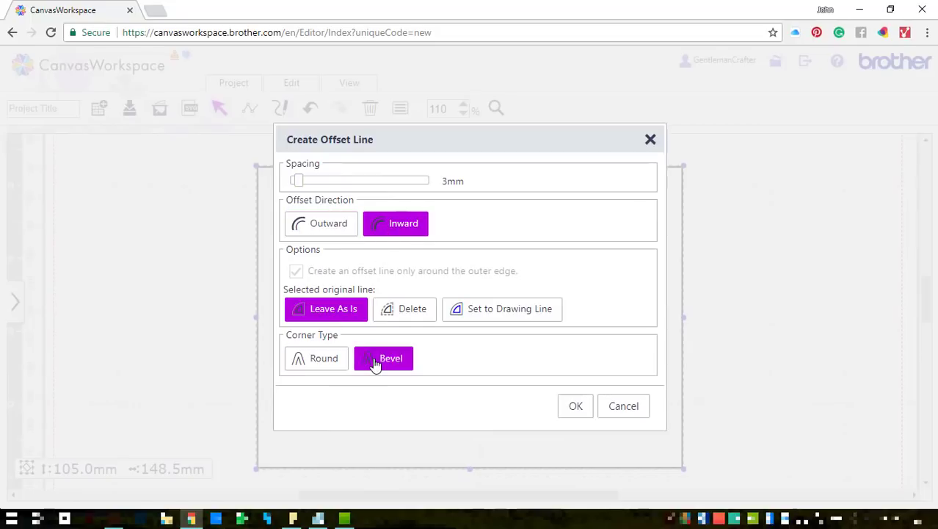
{"action": "left_click", "coordinate": [576, 407]}
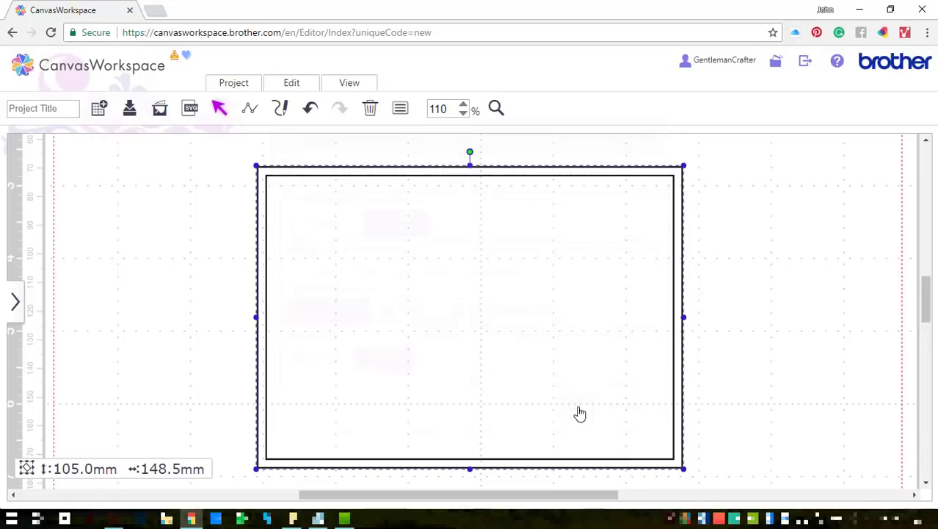
Offset the new inner rectangle 6 mm inward, giving three nested rectangles, then zoom out.
{"action": "left_click", "coordinate": [723, 247]}
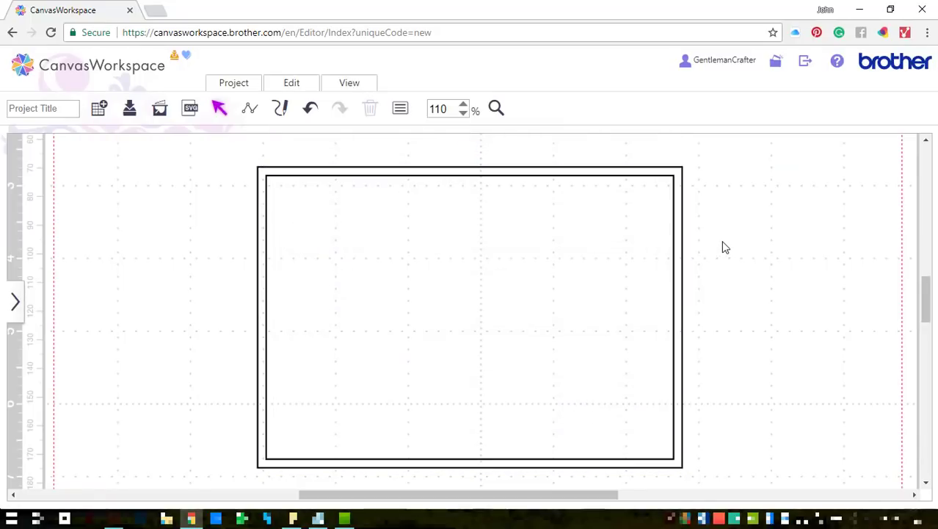
{"action": "left_click", "coordinate": [615, 211]}
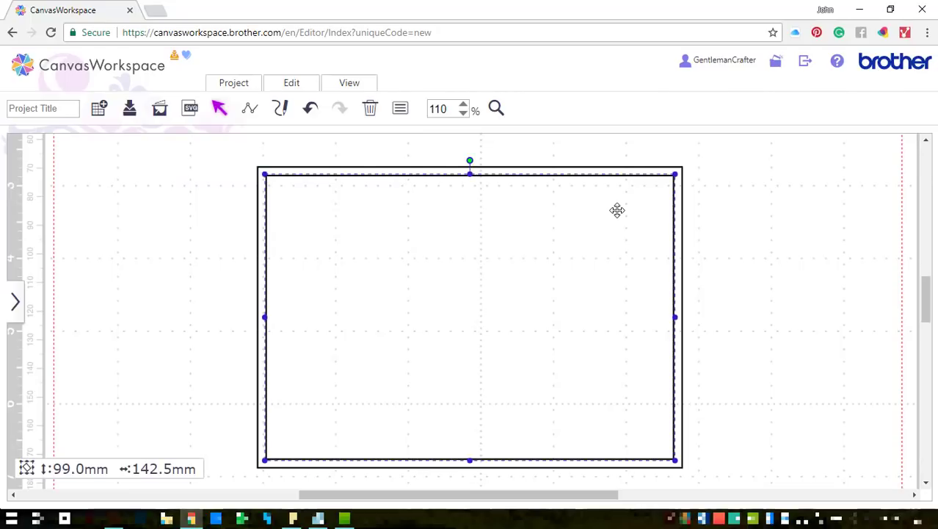
{"action": "left_click", "coordinate": [285, 89]}
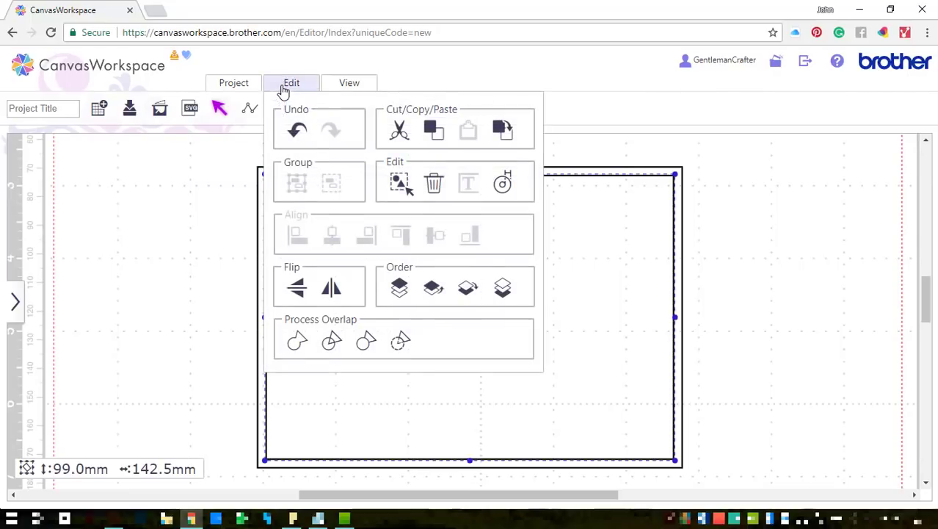
{"action": "left_click", "coordinate": [503, 186]}
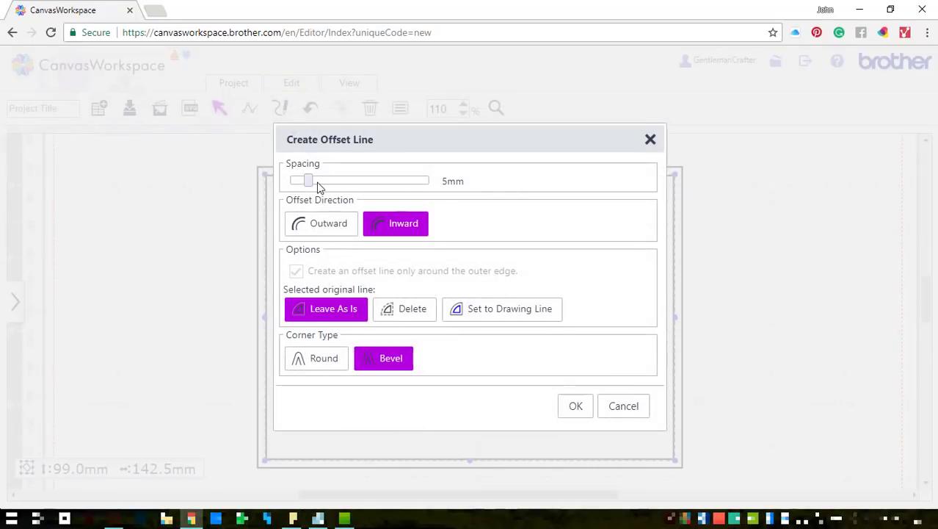
{"action": "left_click_drag", "start_coordinate": [311, 185], "coordinate": [317, 186]}
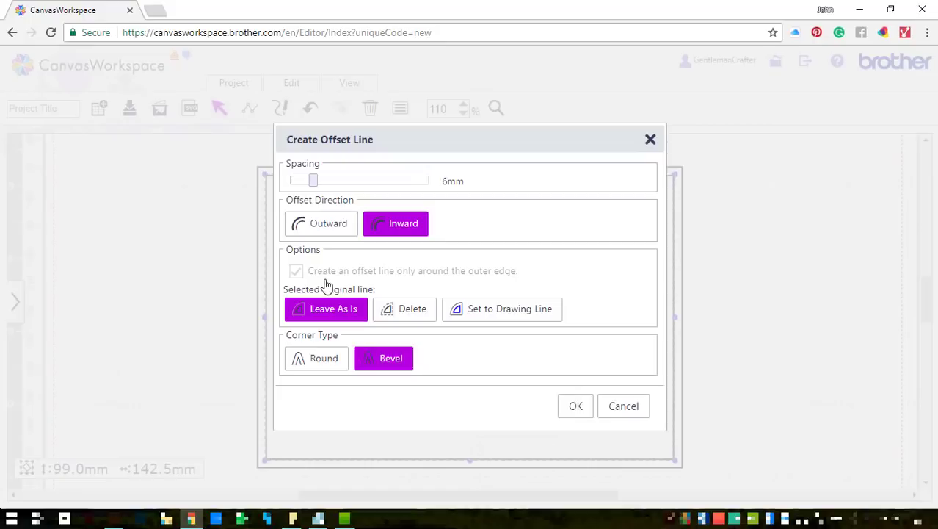
{"action": "left_click", "coordinate": [573, 408]}
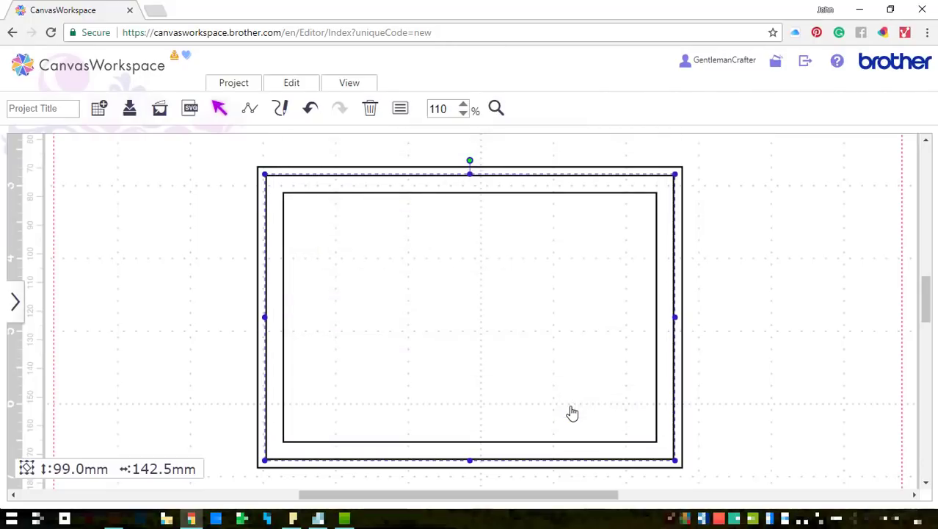
{"action": "left_click", "coordinate": [190, 272]}
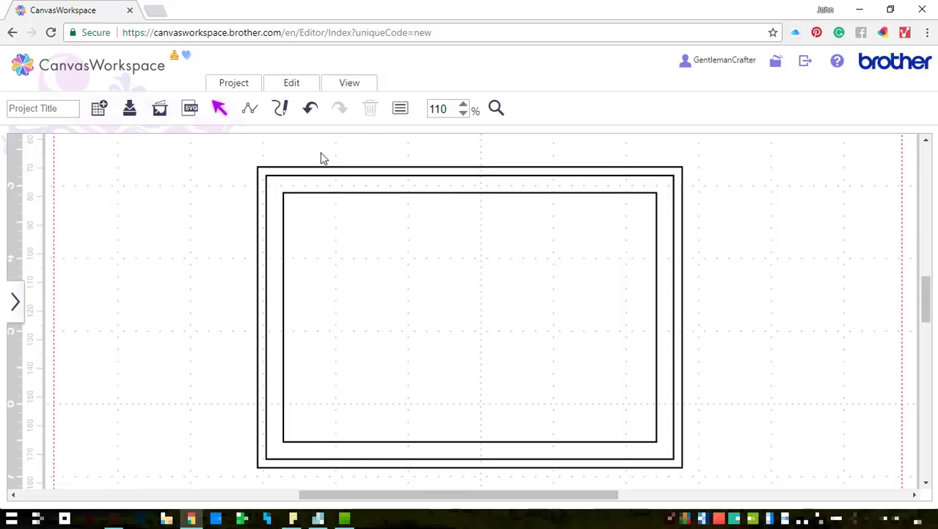
{"action": "left_click", "coordinate": [463, 114]}
Move the scalloped circle onto the frames, align everything centre and middle, and zoom to 100%.
{"action": "left_click", "coordinate": [463, 115]}
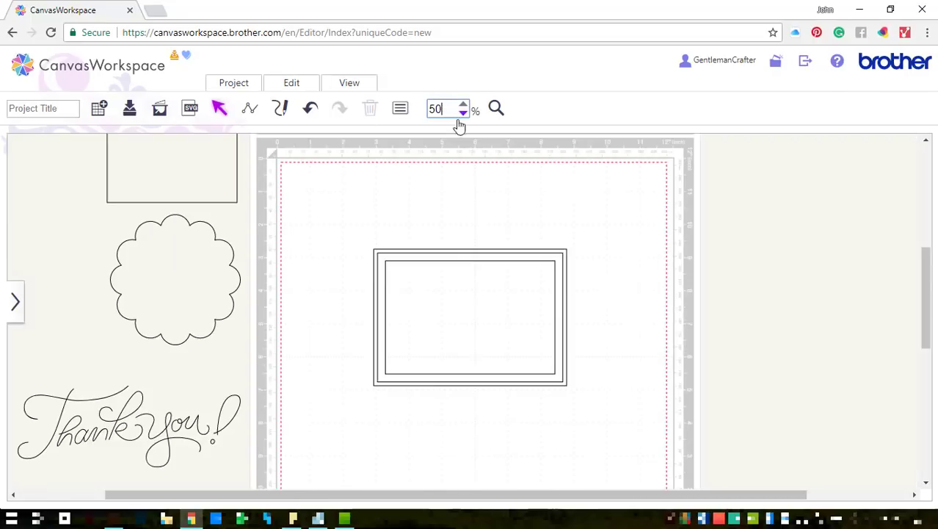
{"action": "left_click_drag", "start_coordinate": [189, 266], "coordinate": [479, 302]}
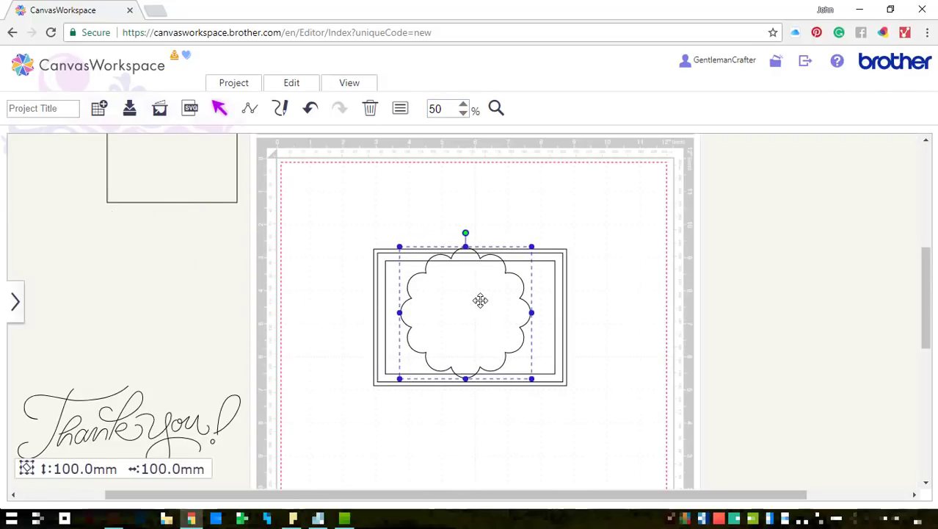
{"action": "left_click_drag", "start_coordinate": [623, 398], "coordinate": [343, 243]}
{"action": "left_click", "coordinate": [291, 83]}
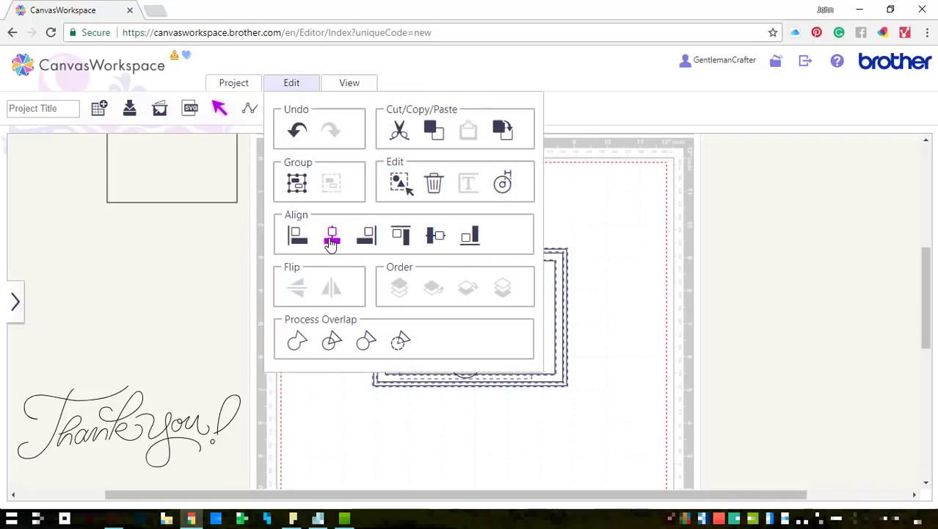
{"action": "left_click", "coordinate": [332, 236]}
{"action": "left_click", "coordinate": [291, 83]}
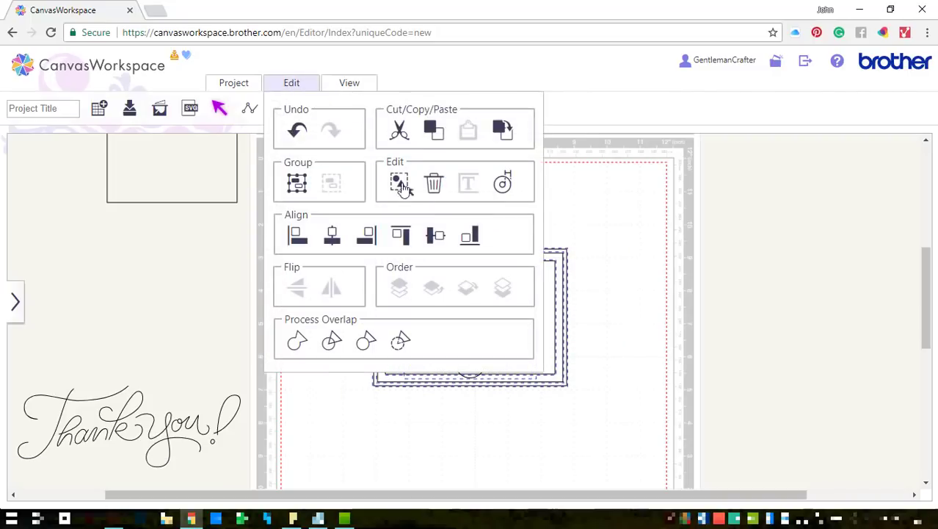
{"action": "left_click", "coordinate": [435, 236]}
{"action": "left_click", "coordinate": [450, 211]}
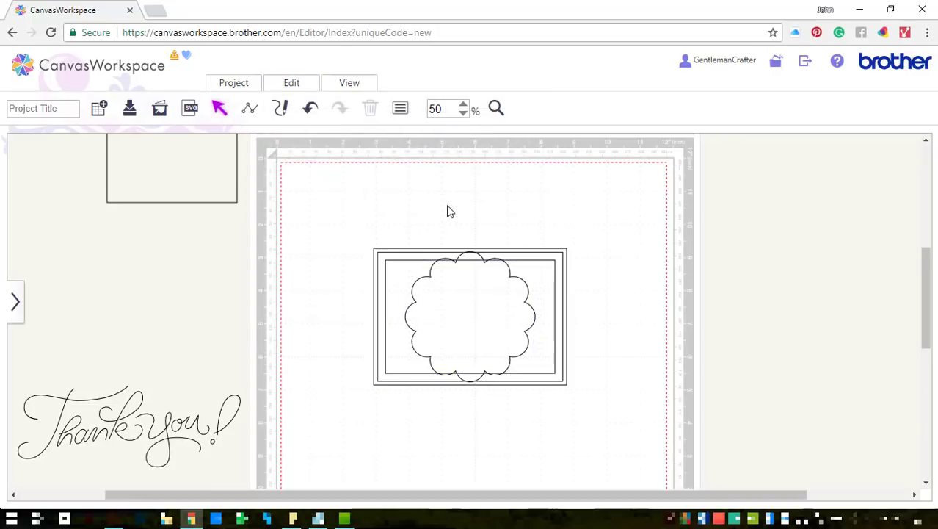
{"action": "left_click", "coordinate": [463, 105]}
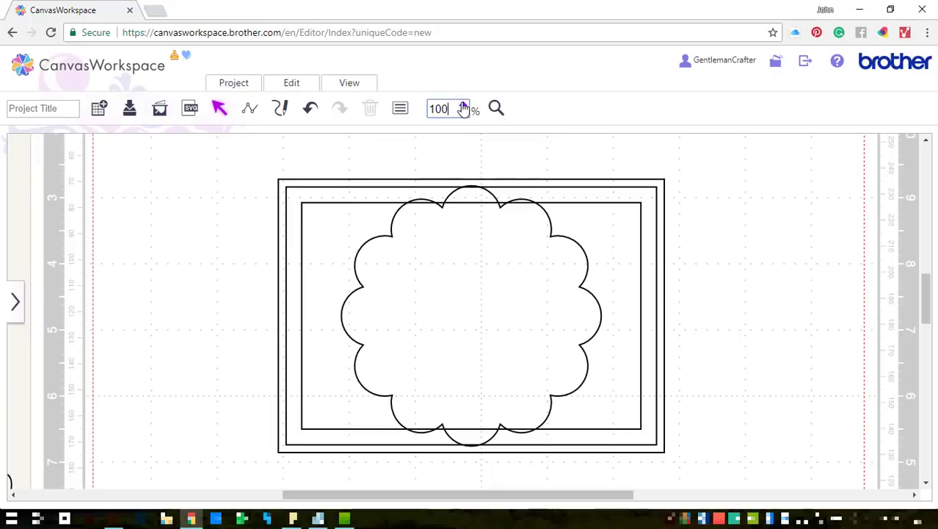
{"action": "left_click", "coordinate": [451, 244]}
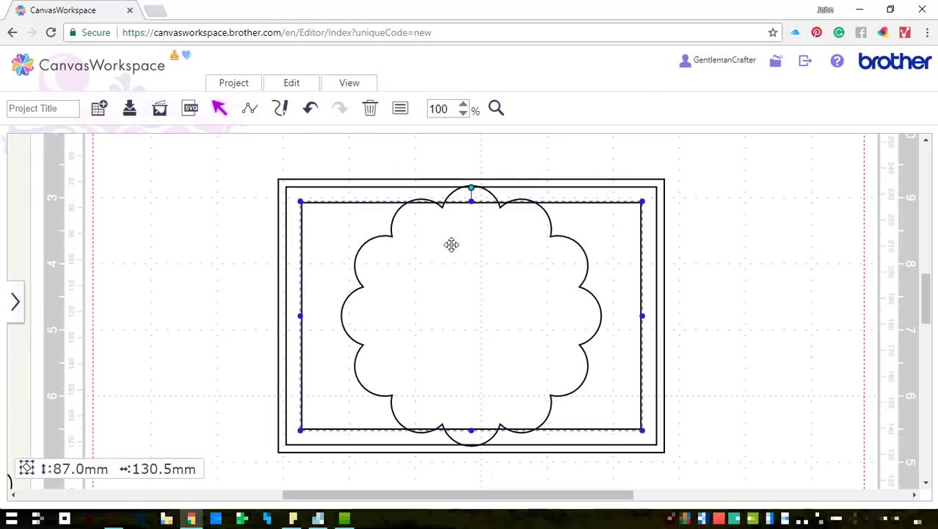
{"action": "left_click", "coordinate": [358, 260]}
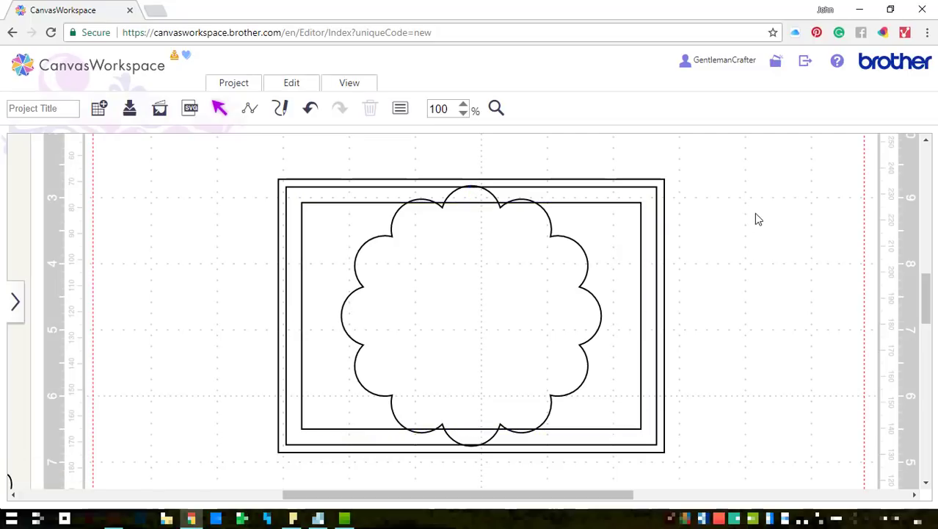
Fill the innermost rectangle light grey and send it behind the scallop.
{"action": "left_click", "coordinate": [632, 232]}
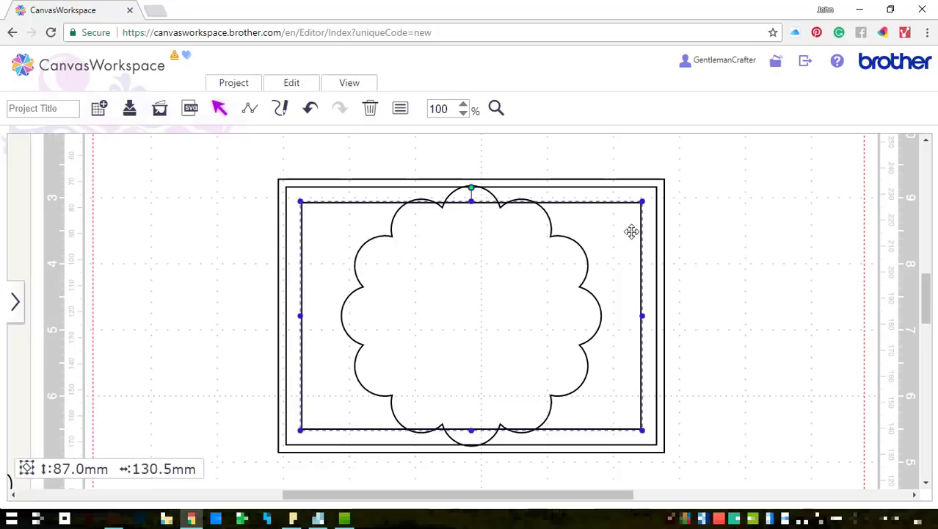
{"action": "left_click", "coordinate": [401, 109]}
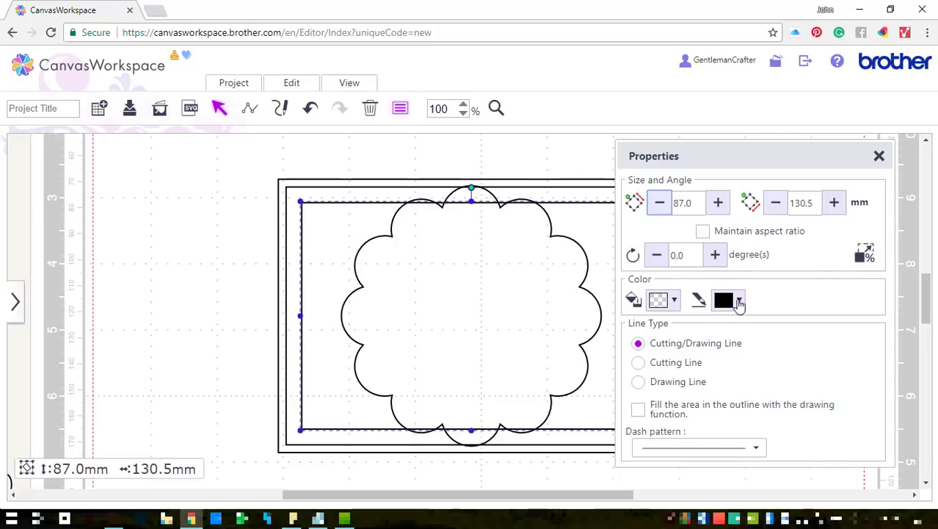
{"action": "left_click", "coordinate": [666, 299]}
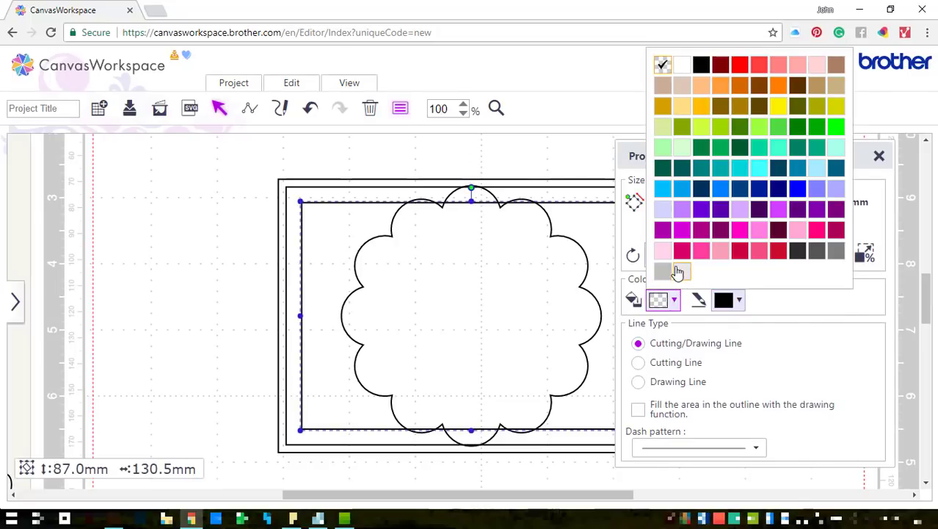
{"action": "left_click", "coordinate": [662, 271]}
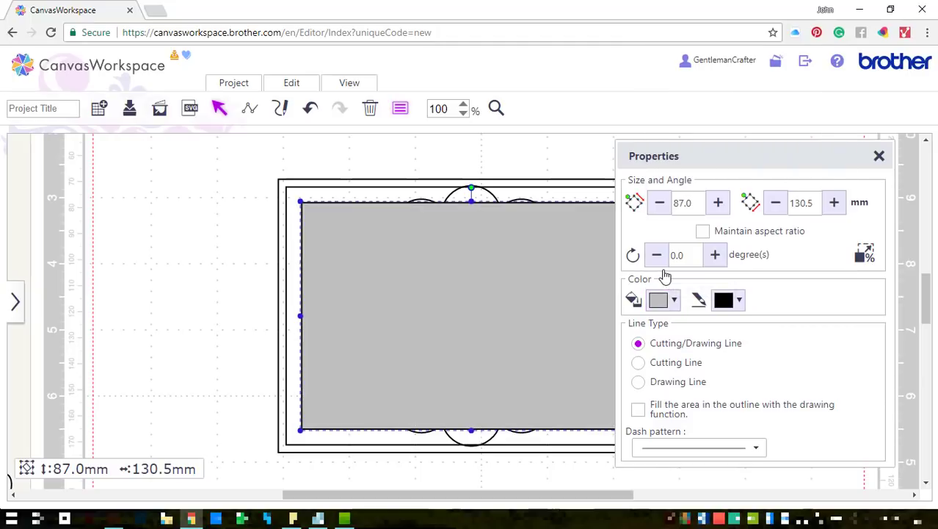
{"action": "right_click", "coordinate": [458, 235]}
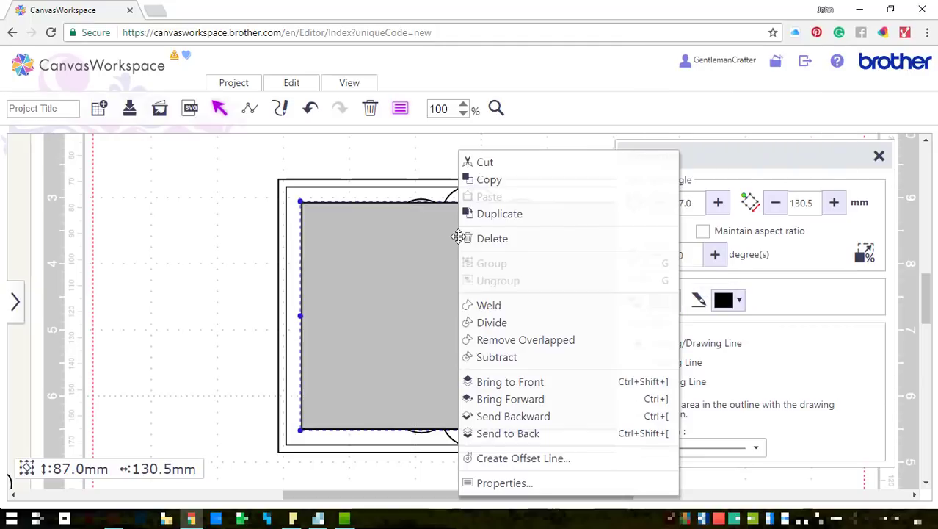
{"action": "left_click", "coordinate": [525, 434]}
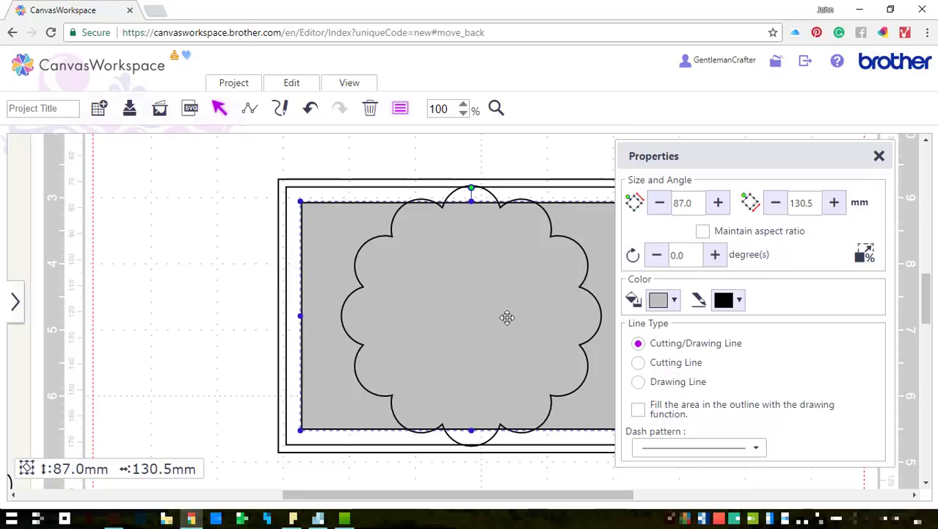
Fill the middle frame crimson and send it to the back.
{"action": "left_click", "coordinate": [378, 193]}
{"action": "left_click", "coordinate": [658, 299]}
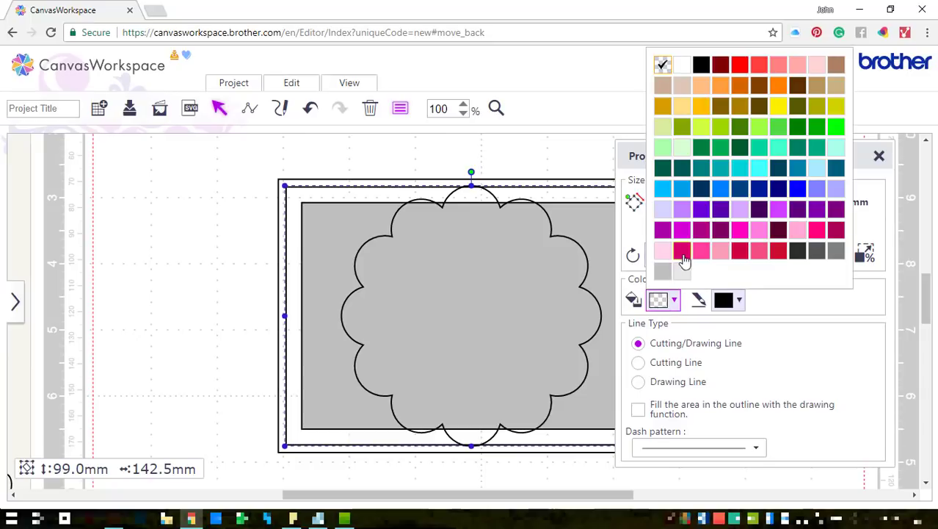
{"action": "left_click", "coordinate": [682, 252]}
{"action": "right_click", "coordinate": [412, 235]}
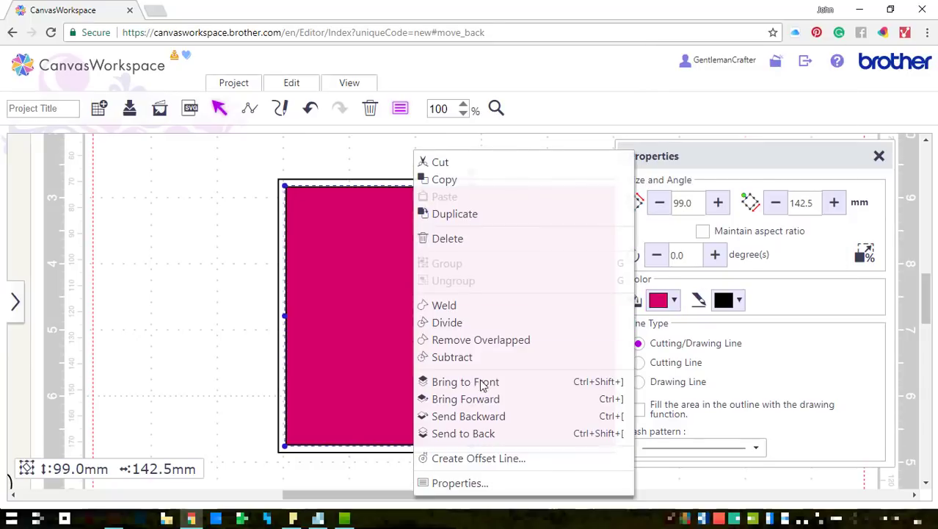
{"action": "left_click", "coordinate": [463, 433]}
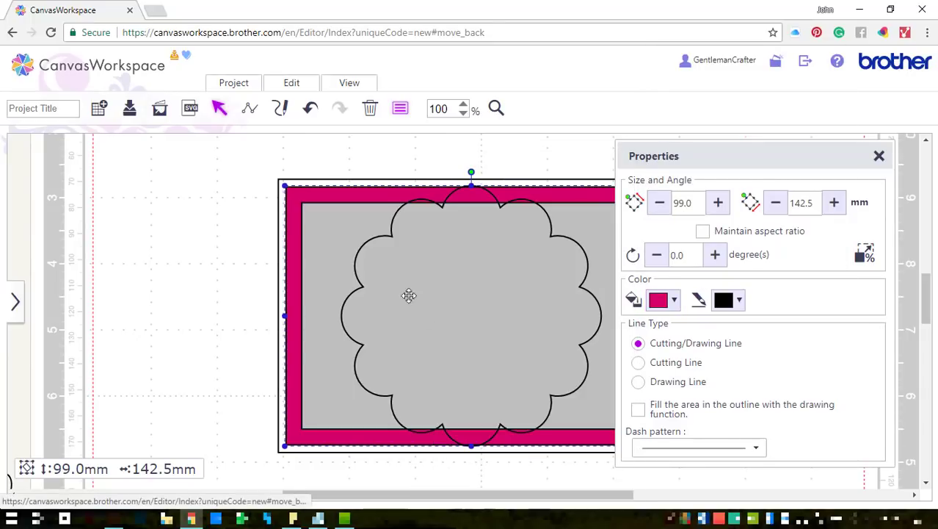
{"action": "left_click", "coordinate": [276, 210]}
Fill the outermost rectangle purple.
{"action": "left_click", "coordinate": [278, 211]}
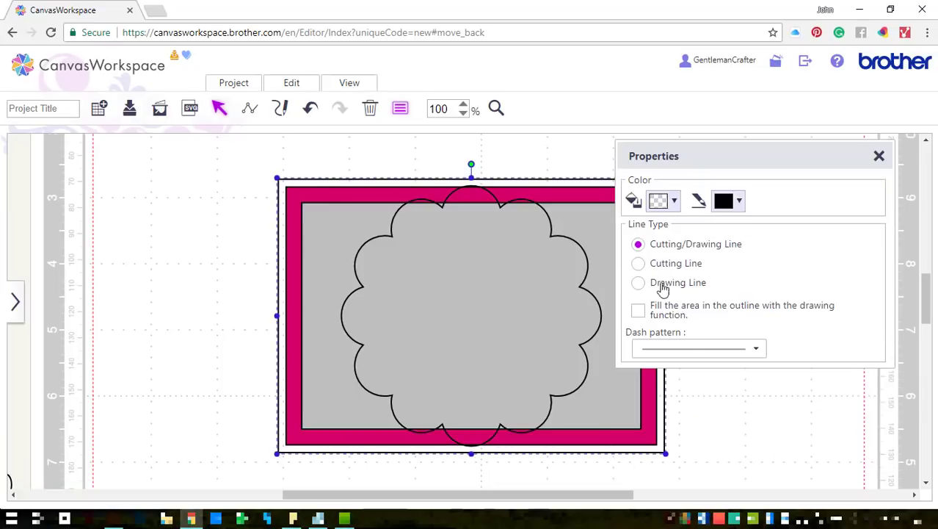
{"action": "left_click", "coordinate": [677, 206]}
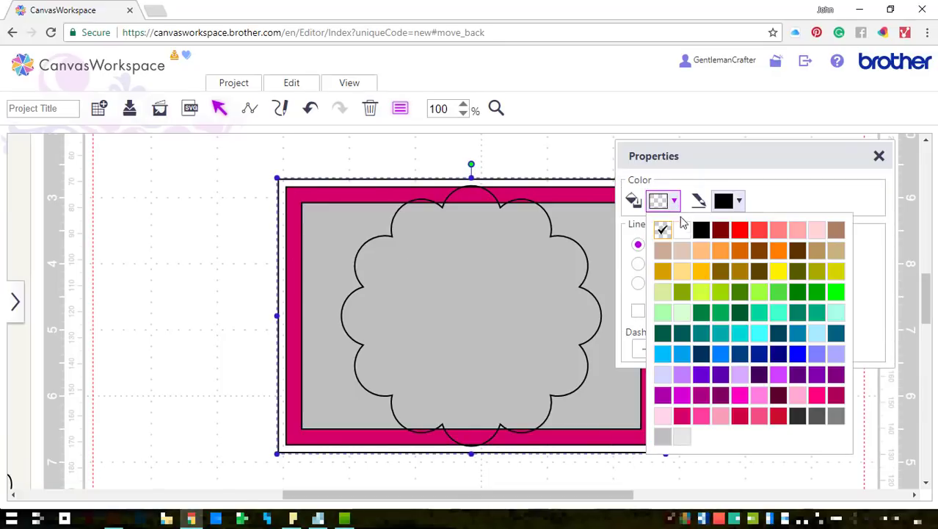
{"action": "left_click", "coordinate": [784, 379]}
{"action": "right_click", "coordinate": [494, 304]}
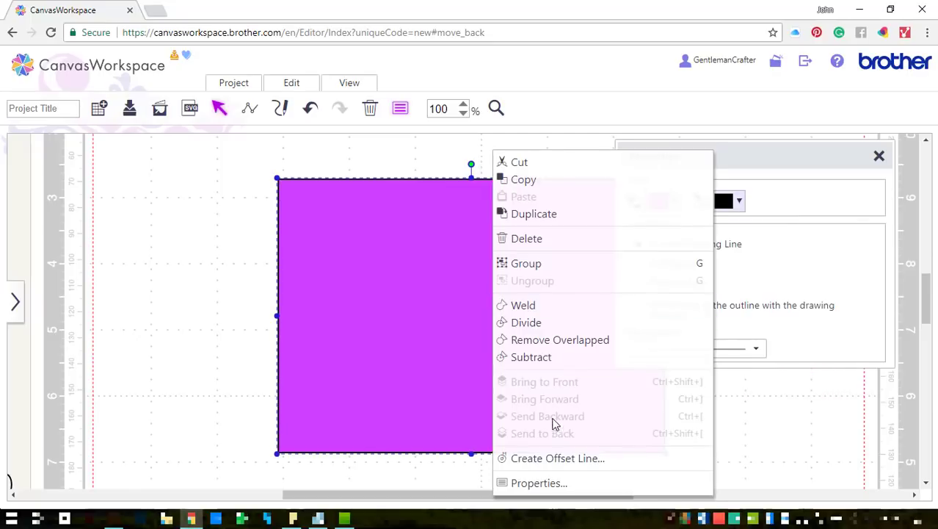
{"action": "left_click", "coordinate": [167, 350]}
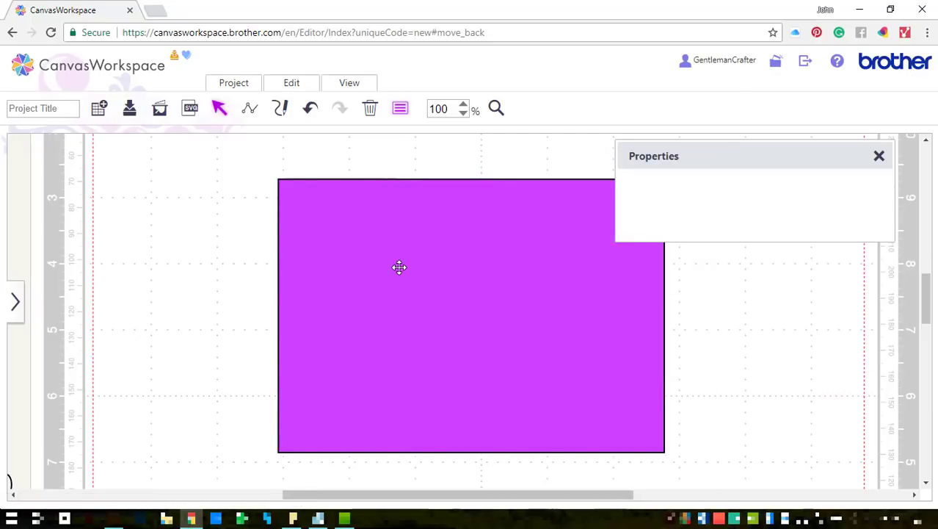
Close Properties and move the purple rectangle and pink frame off to the left.
{"action": "left_click", "coordinate": [398, 265]}
{"action": "right_click", "coordinate": [399, 266]}
{"action": "left_click", "coordinate": [185, 263]}
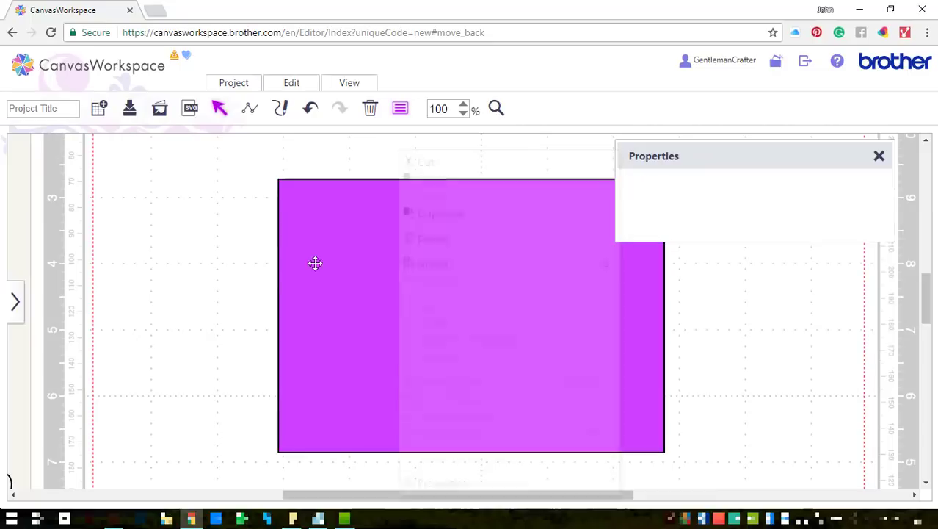
{"action": "left_click", "coordinate": [879, 158]}
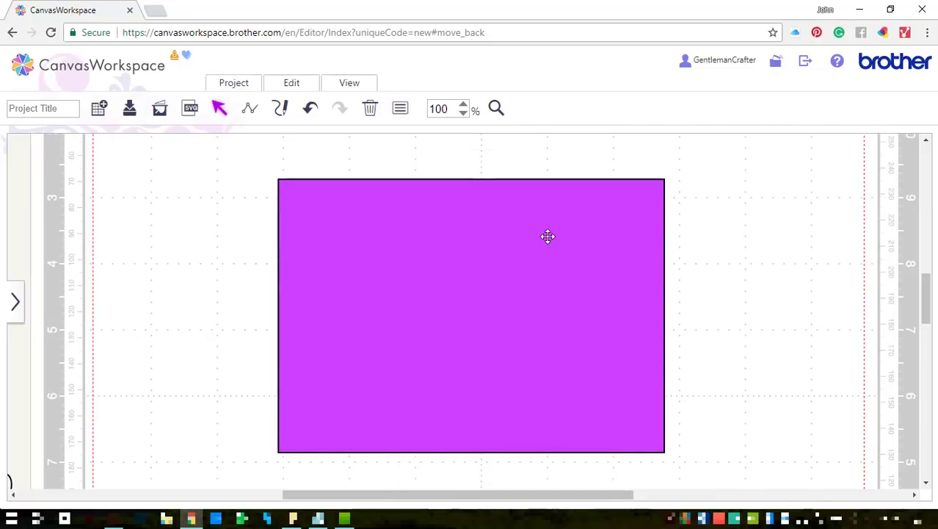
{"action": "left_click_drag", "start_coordinate": [548, 235], "coordinate": [57, 236]}
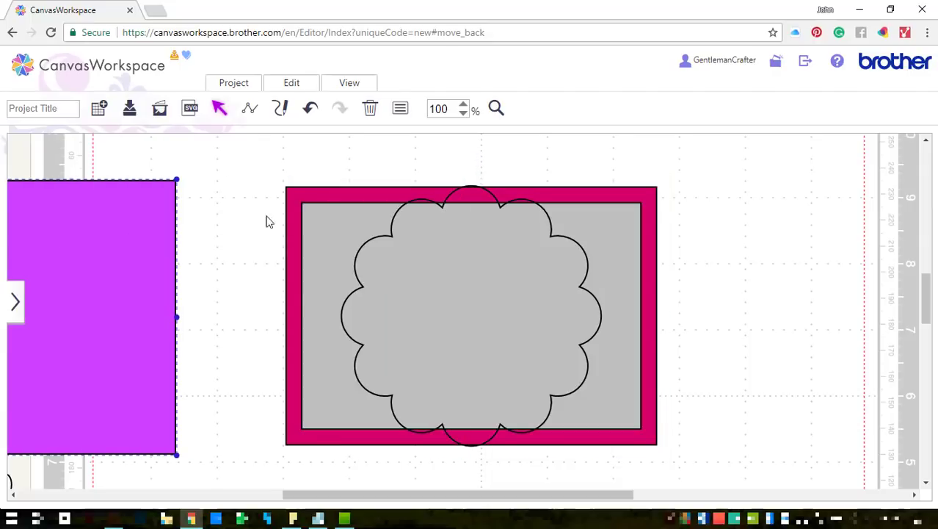
{"action": "left_click_drag", "start_coordinate": [287, 218], "coordinate": [3, 224]}
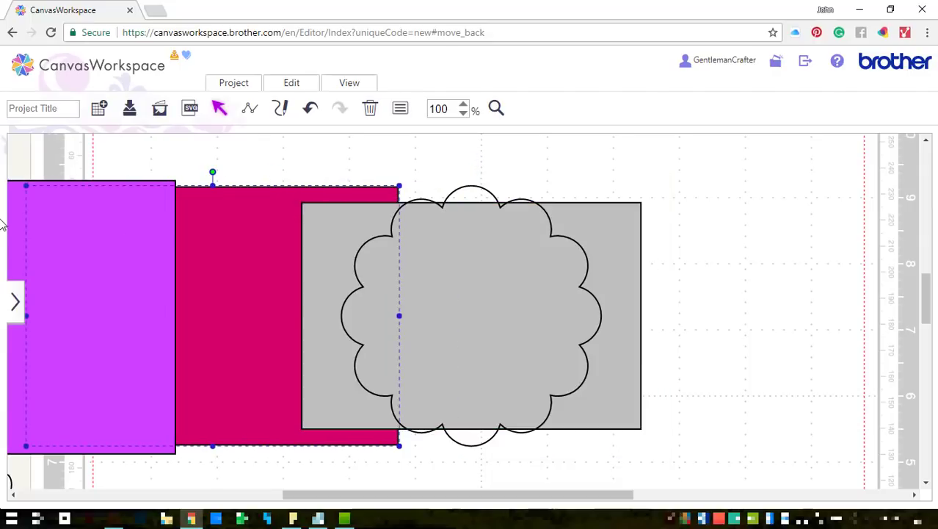
{"action": "left_click_drag", "start_coordinate": [224, 239], "coordinate": [98, 240]}
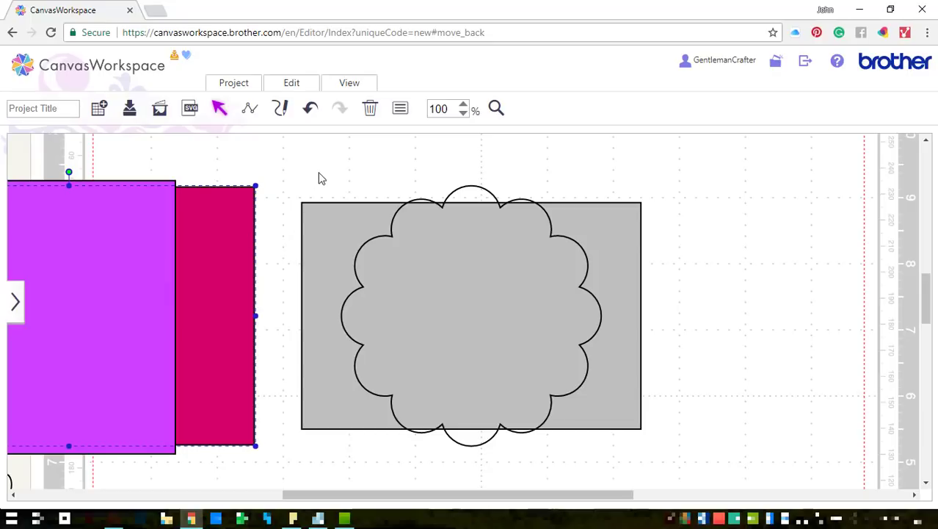
Divide the overlapping grey rectangle and scalloped circle with Process Overlap > Divide.
{"action": "left_click_drag", "start_coordinate": [319, 178], "coordinate": [526, 279]}
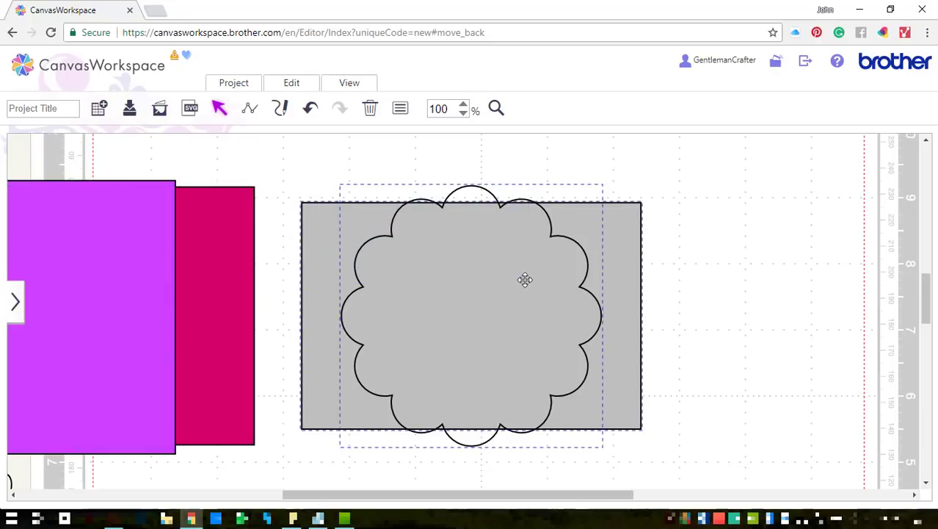
{"action": "left_click", "coordinate": [291, 84]}
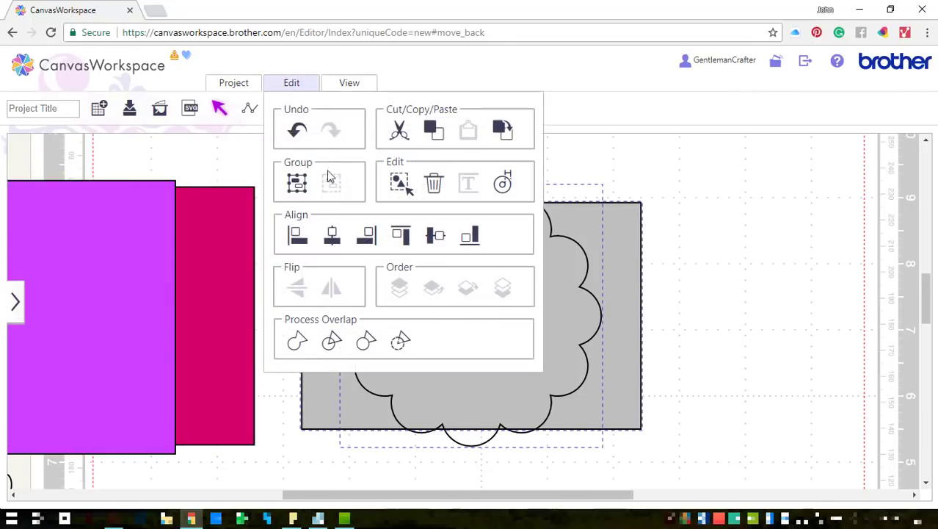
{"action": "left_click", "coordinate": [333, 343]}
{"action": "left_click", "coordinate": [699, 282]}
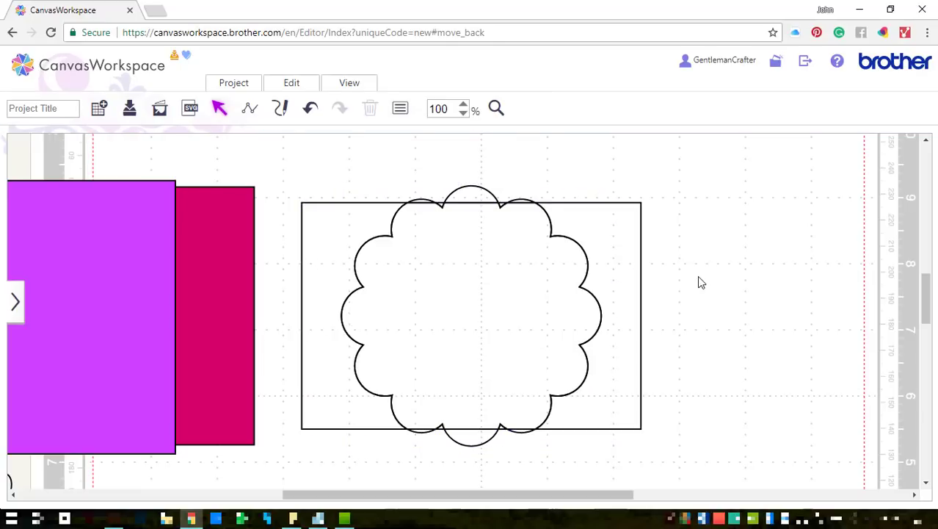
Delete the top and bottom scallop pieces, leaving two mirrored side halves.
{"action": "left_click", "coordinate": [469, 192]}
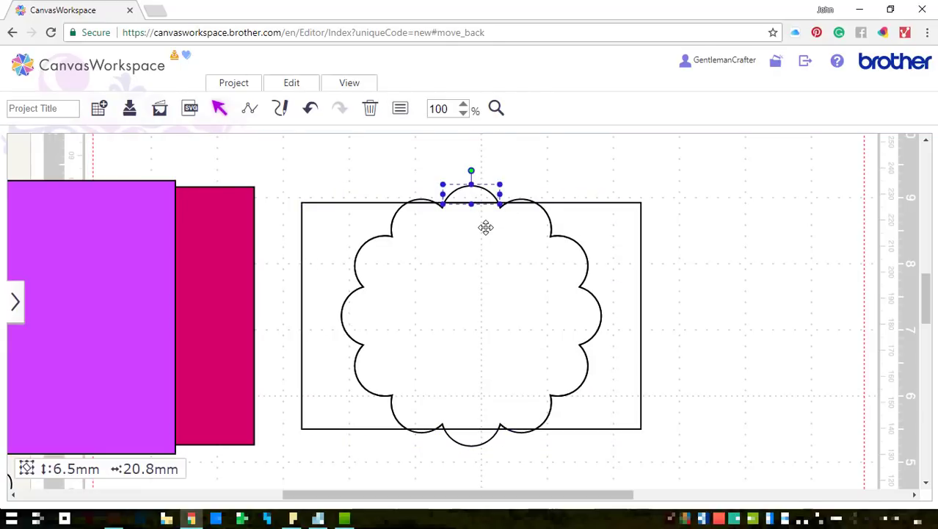
{"action": "key", "text": "Delete"}
{"action": "left_click", "coordinate": [429, 197]}
{"action": "left_click_drag", "start_coordinate": [422, 179], "coordinate": [524, 251]}
{"action": "key", "text": "Delete"}
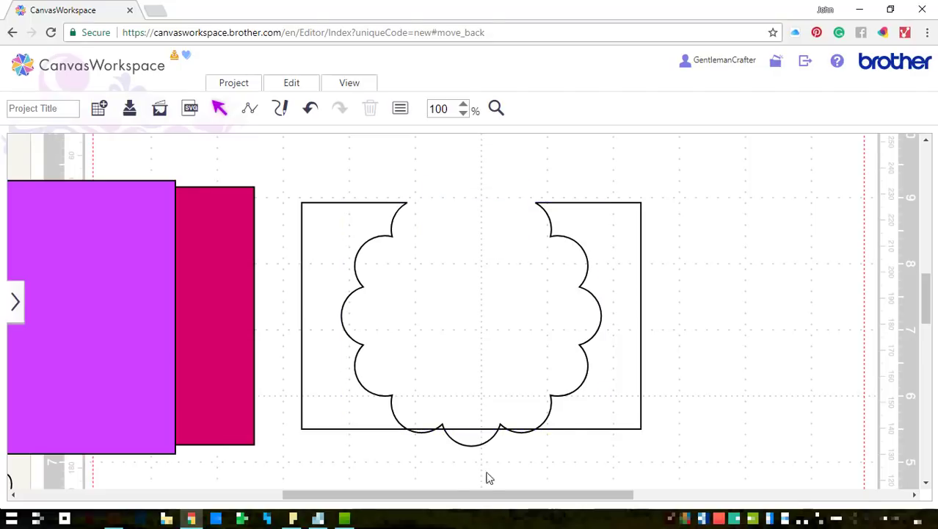
{"action": "left_click_drag", "start_coordinate": [524, 461], "coordinate": [422, 412]}
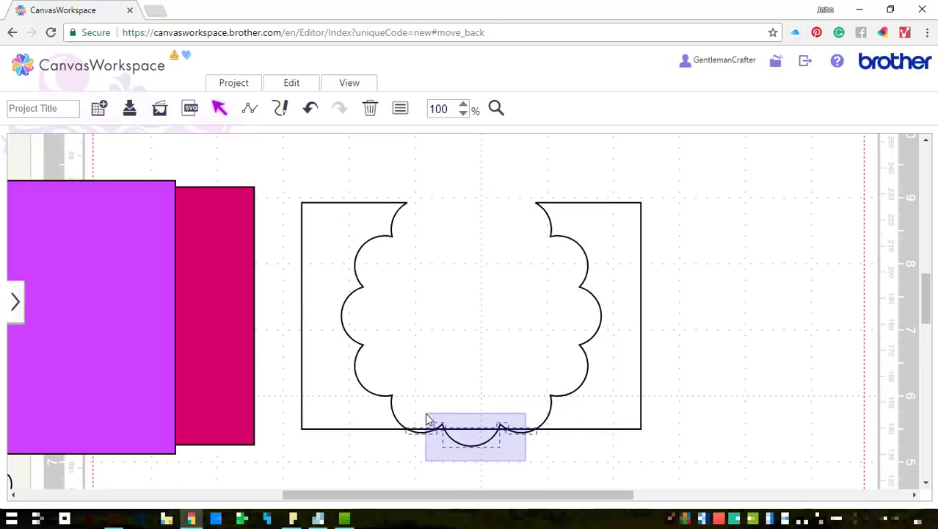
{"action": "key", "text": "Delete"}
{"action": "left_click", "coordinate": [580, 390]}
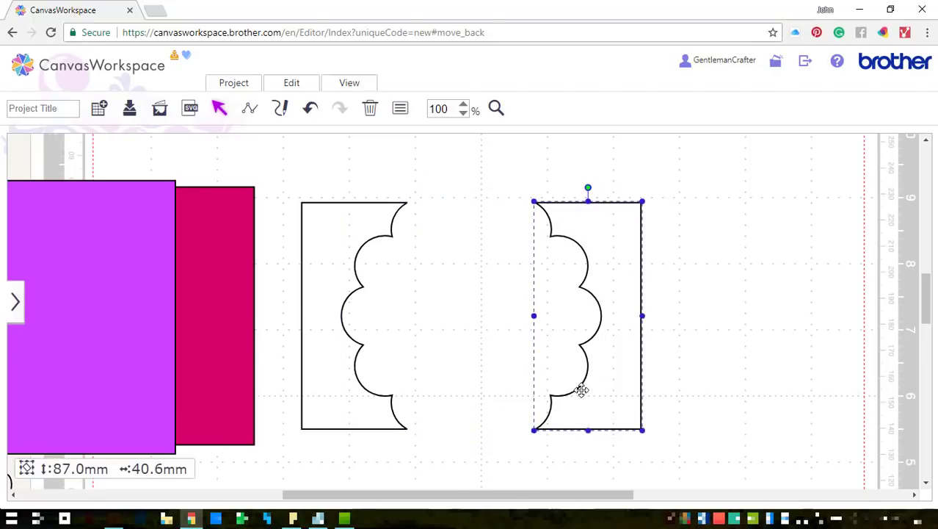
{"action": "left_click", "coordinate": [337, 359], "text": "shift"}
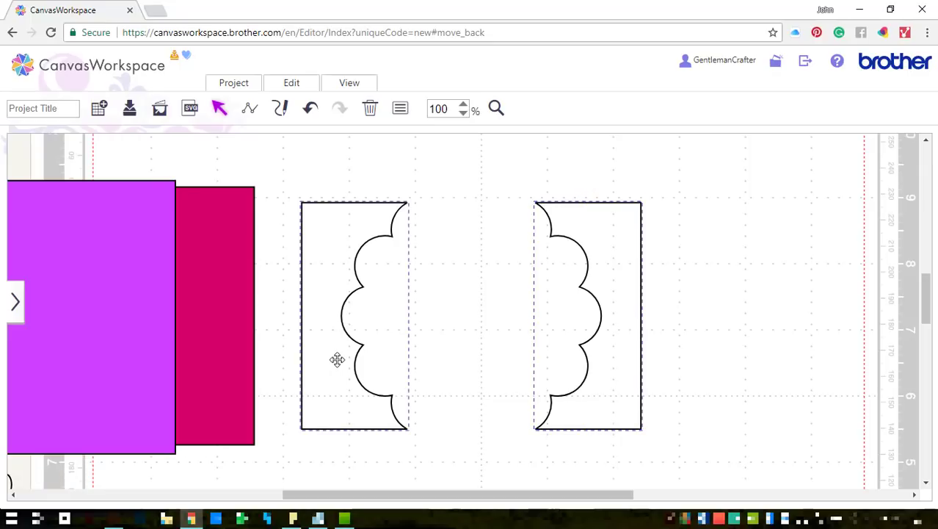
{"action": "left_click", "coordinate": [722, 311]}
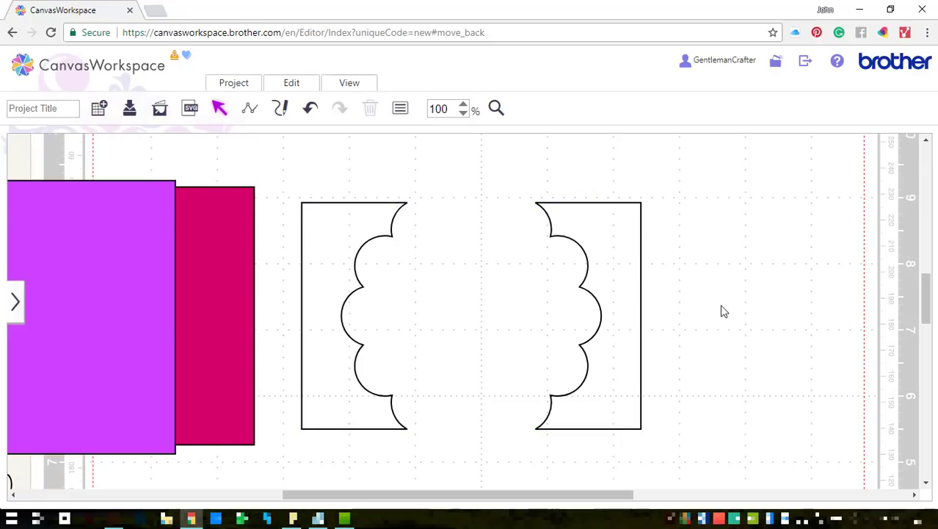
{"action": "left_click", "coordinate": [627, 218]}
Replace the right piece with a 3 mm outward, round-cornered offset line, deleting the original.
{"action": "left_click", "coordinate": [292, 85]}
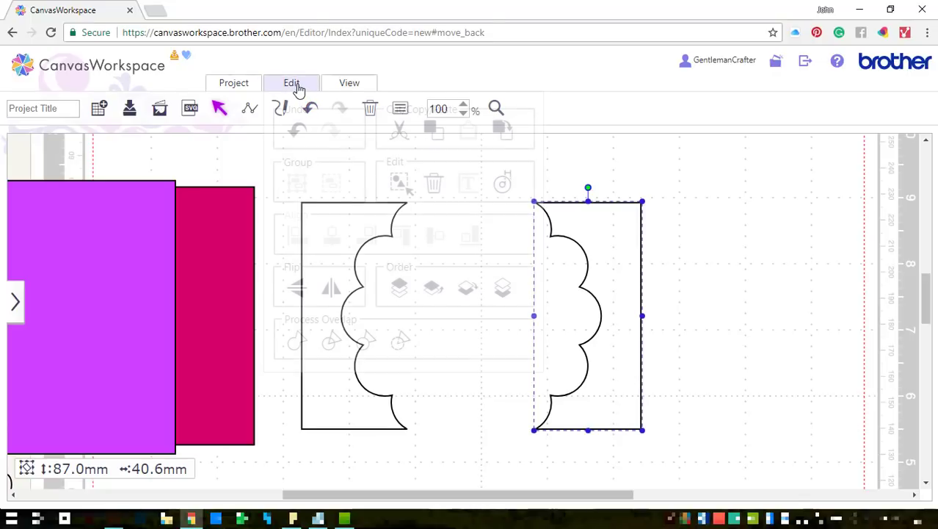
{"action": "left_click", "coordinate": [501, 185]}
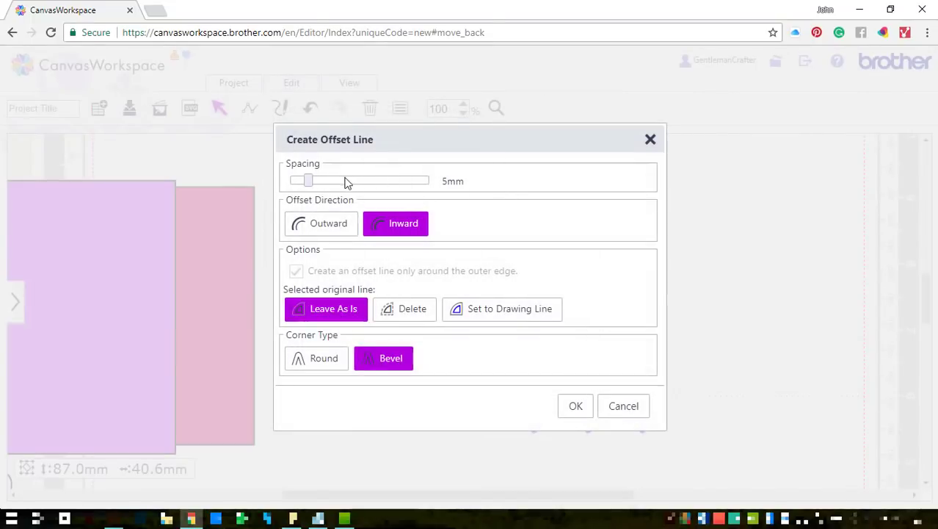
{"action": "left_click_drag", "start_coordinate": [309, 184], "coordinate": [301, 184]}
{"action": "left_click", "coordinate": [325, 229]}
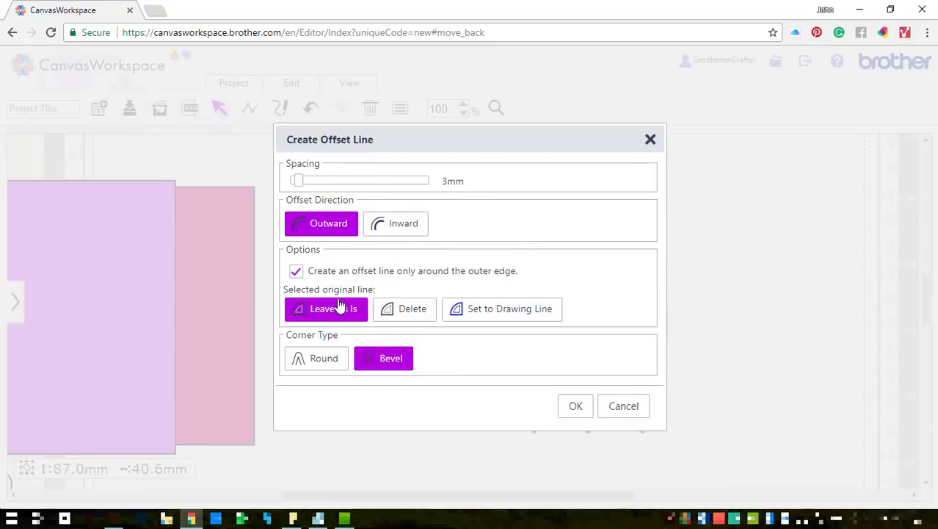
{"action": "left_click", "coordinate": [412, 312]}
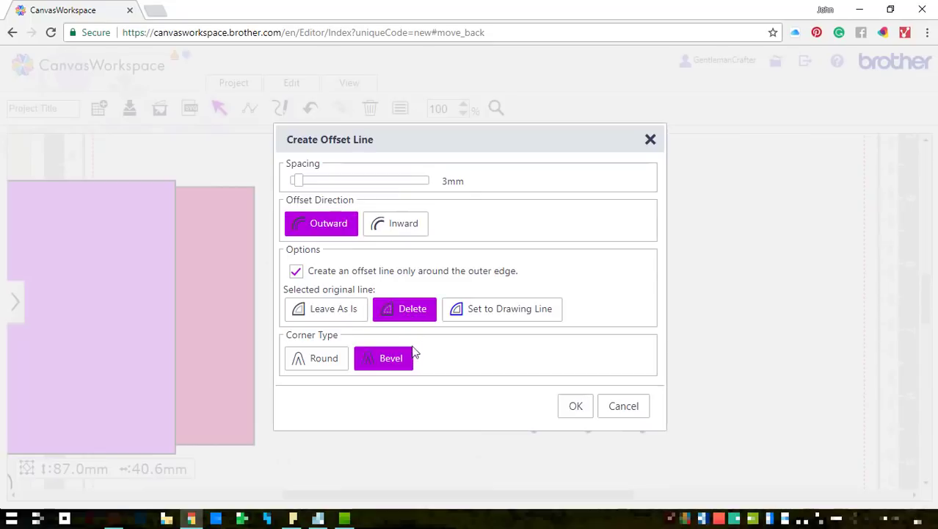
{"action": "left_click", "coordinate": [326, 360]}
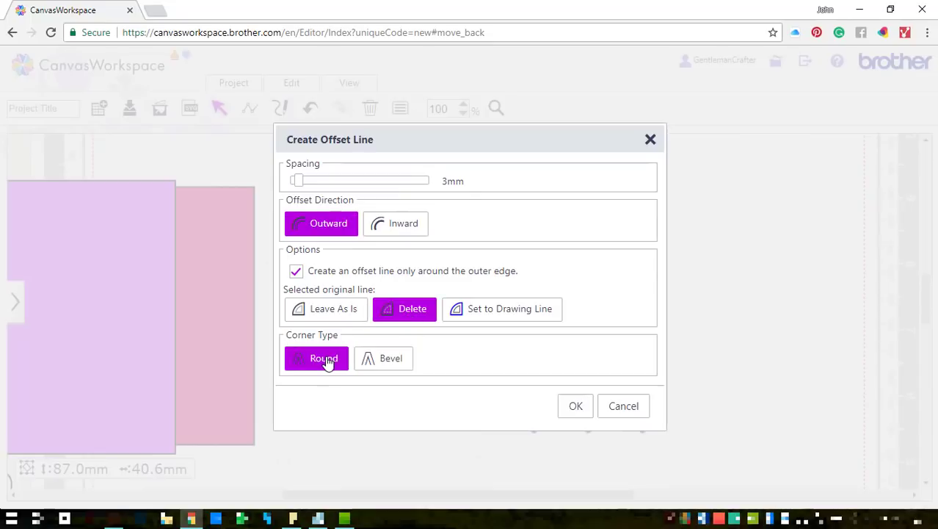
{"action": "left_click", "coordinate": [582, 414]}
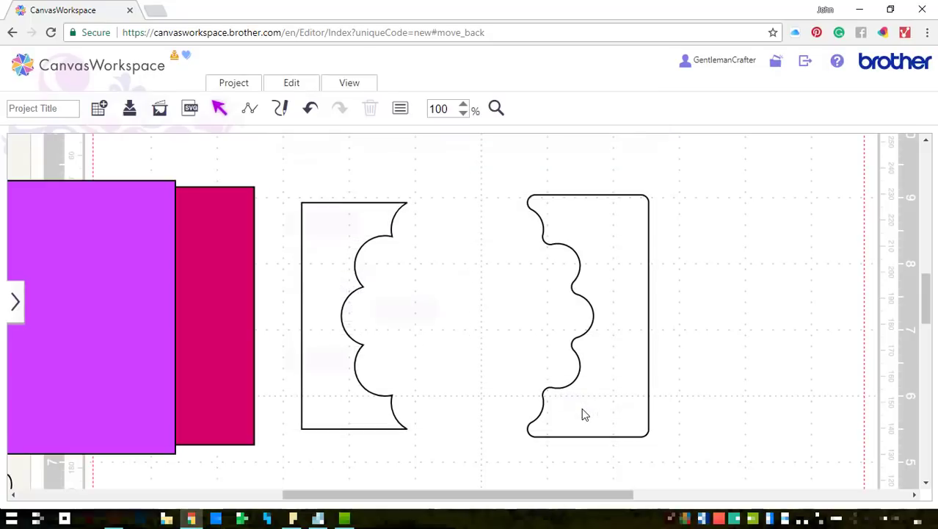
Apply the same 3 mm outward offset to the left piece, then select both outlines.
{"action": "left_click", "coordinate": [366, 219]}
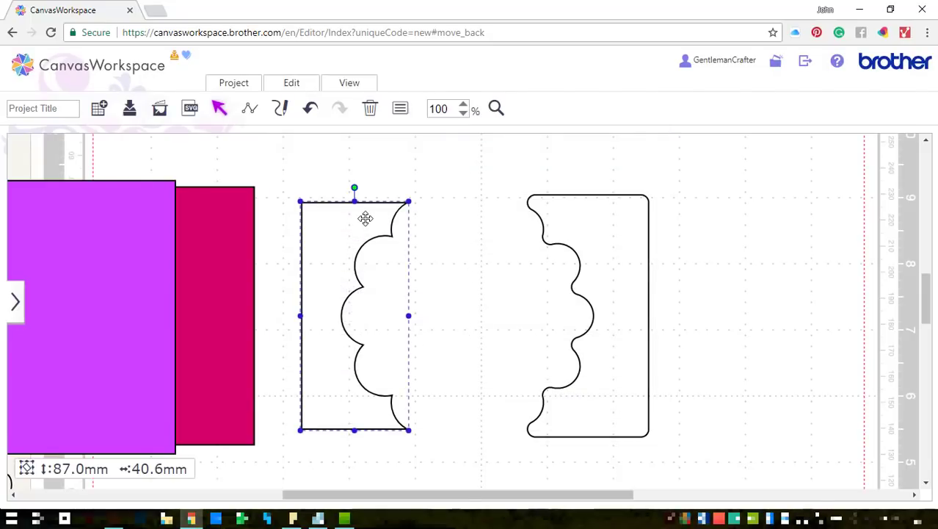
{"action": "left_click", "coordinate": [292, 83]}
{"action": "left_click", "coordinate": [502, 181]}
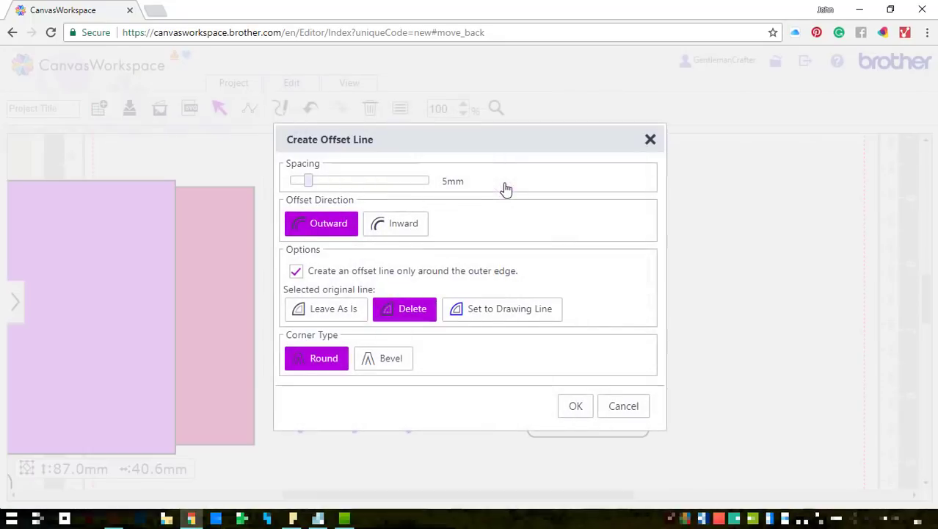
{"action": "left_click_drag", "start_coordinate": [304, 180], "coordinate": [304, 184]}
{"action": "left_click", "coordinate": [574, 413]}
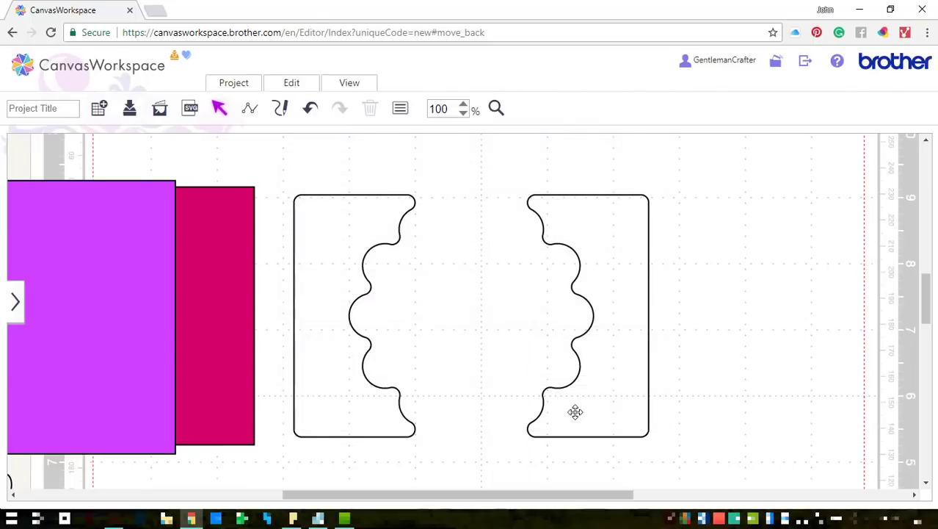
{"action": "left_click", "coordinate": [575, 412]}
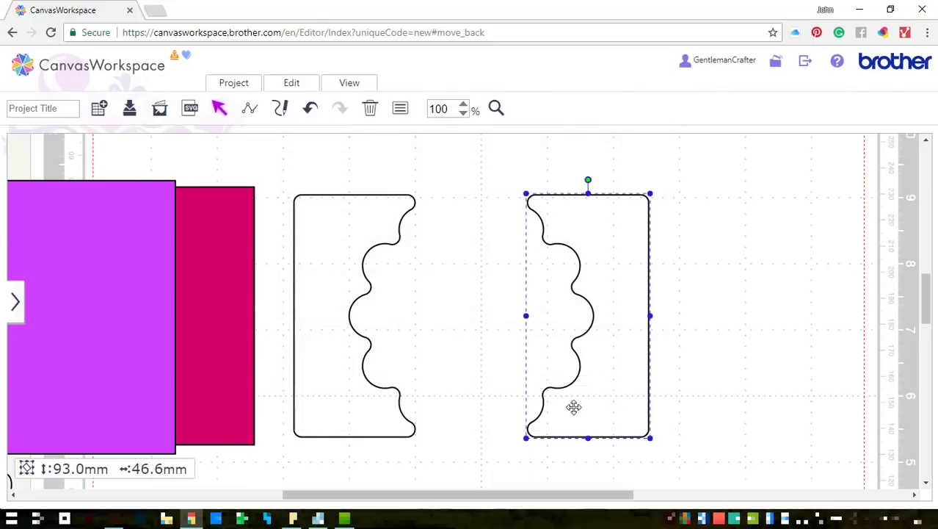
{"action": "left_click", "coordinate": [342, 345], "text": "shift"}
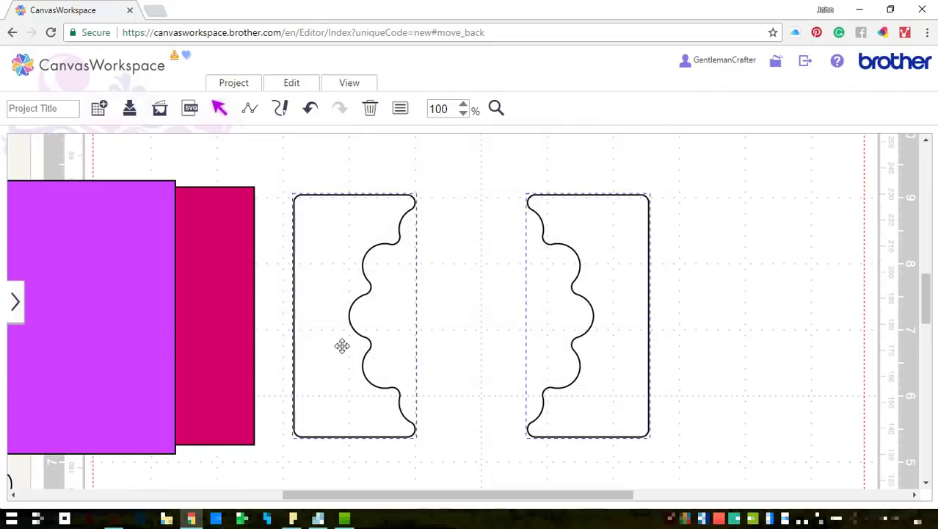
Group the two wavy side pieces and fill the group crimson.
{"action": "right_click", "coordinate": [342, 346]}
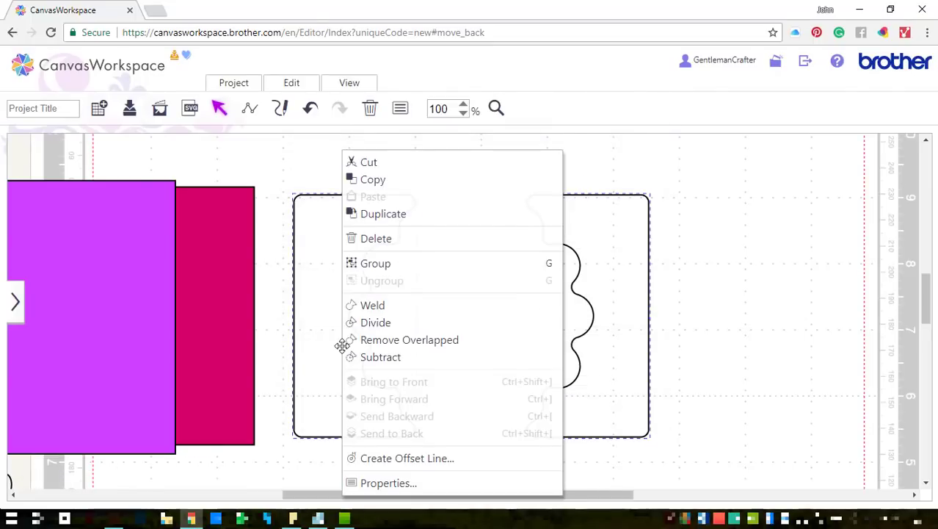
{"action": "left_click", "coordinate": [366, 269]}
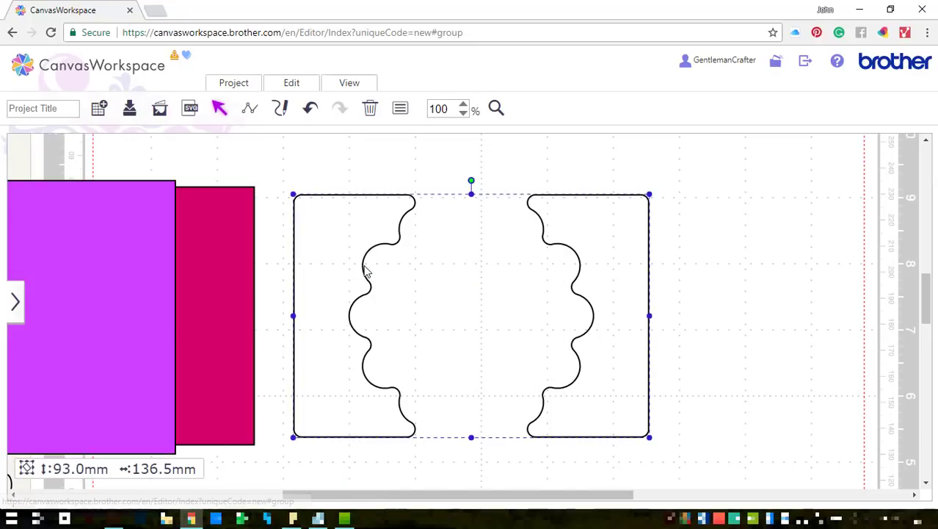
{"action": "left_click", "coordinate": [400, 108]}
{"action": "left_click", "coordinate": [674, 300]}
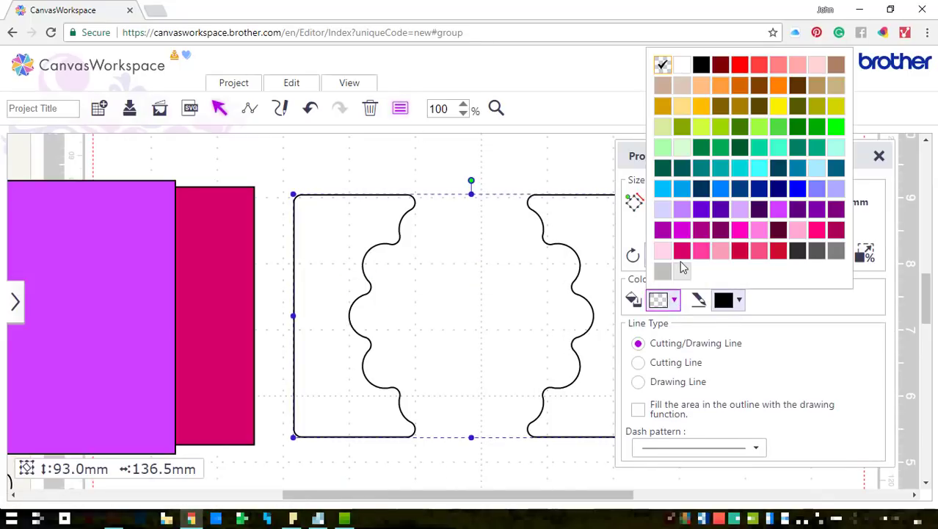
{"action": "left_click", "coordinate": [682, 253]}
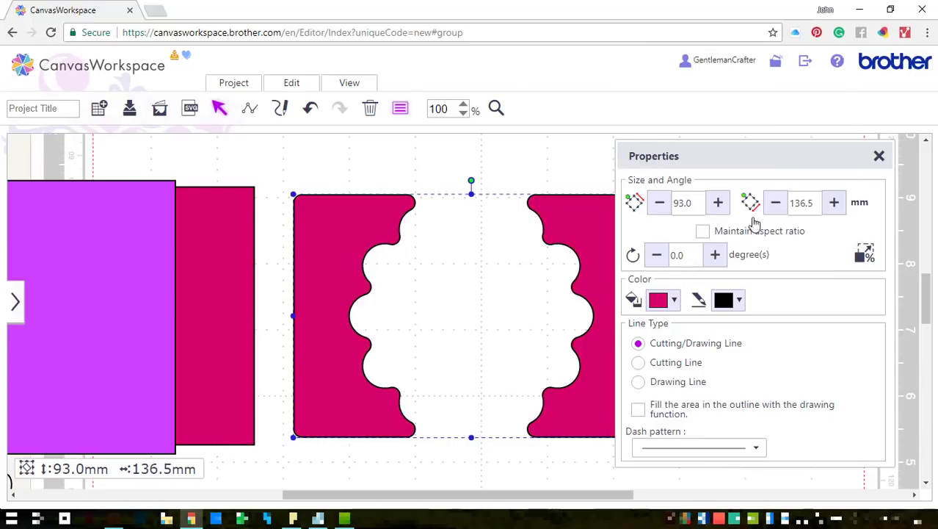
{"action": "left_click", "coordinate": [879, 157]}
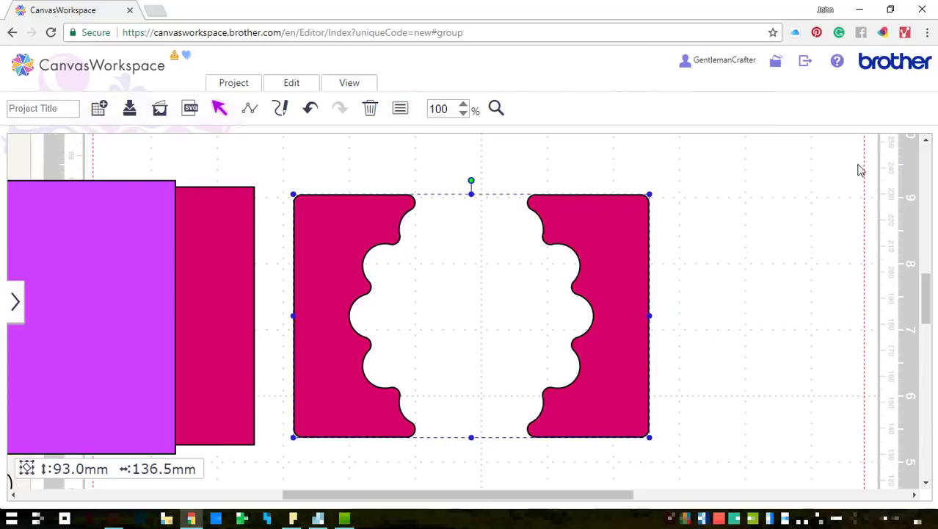
Reorder layers so the wavy group sits in front of the rectangles.
{"action": "right_click", "coordinate": [574, 219]}
{"action": "left_click", "coordinate": [632, 381]}
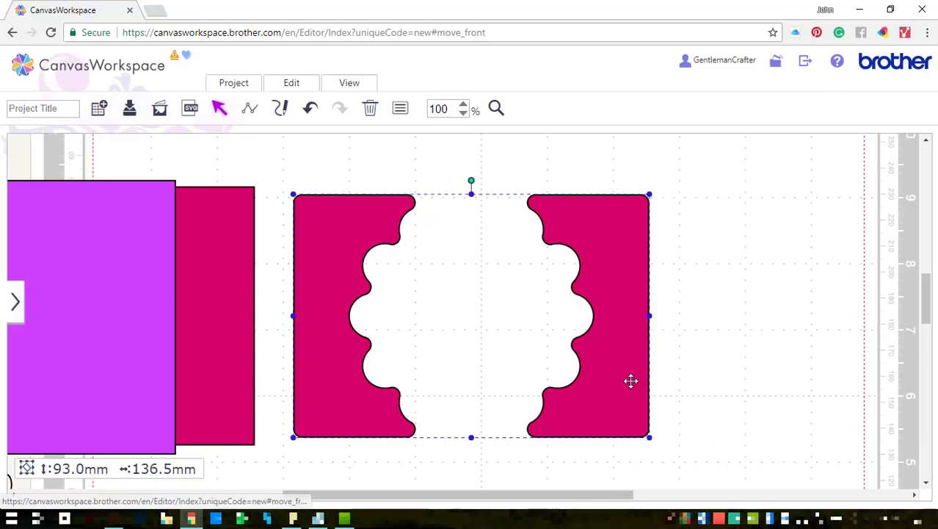
{"action": "left_click", "coordinate": [233, 266]}
{"action": "right_click", "coordinate": [233, 266]}
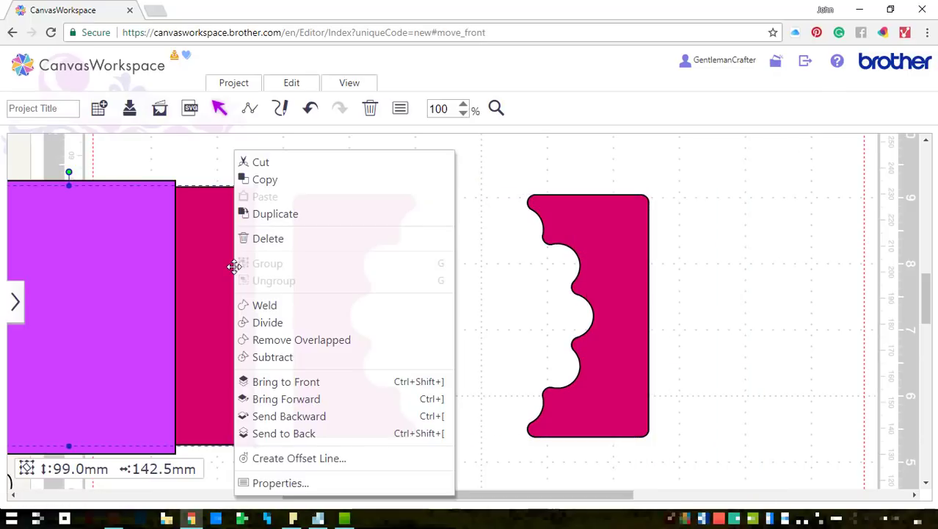
{"action": "left_click", "coordinate": [377, 378]}
{"action": "left_click", "coordinate": [614, 229]}
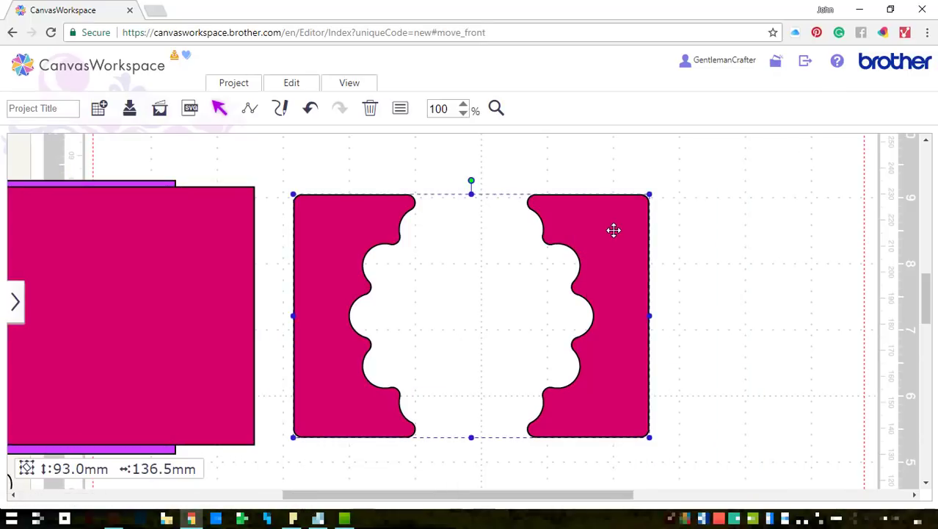
{"action": "right_click", "coordinate": [614, 229]}
{"action": "left_click", "coordinate": [674, 381]}
Centre the wavy group horizontally and vertically on the rectangles and move the card to the canvas centre.
{"action": "mouse_move", "coordinate": [748, 383]}
{"action": "left_mouse_down"}
{"action": "mouse_move", "coordinate": [180, 296]}
{"action": "mouse_move", "coordinate": [109, 241]}
{"action": "left_mouse_up"}
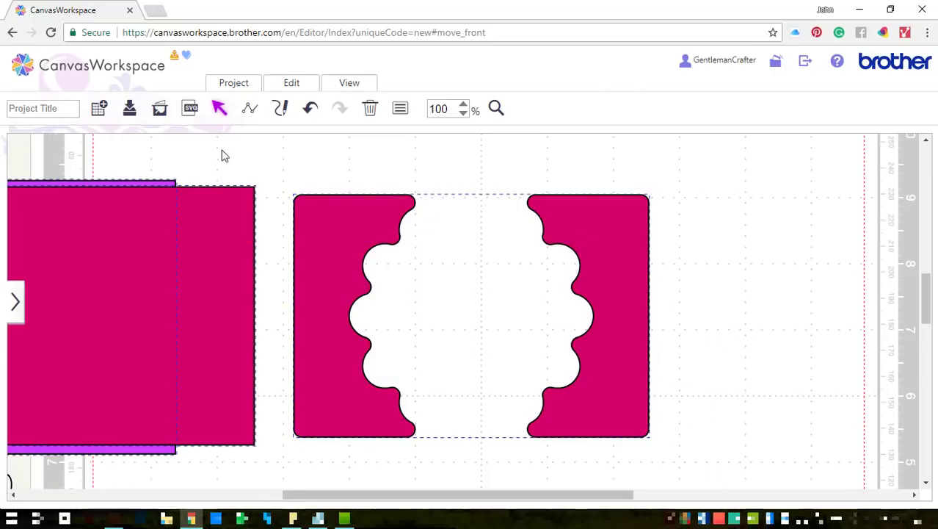
{"action": "left_click", "coordinate": [285, 87]}
{"action": "left_click", "coordinate": [332, 235]}
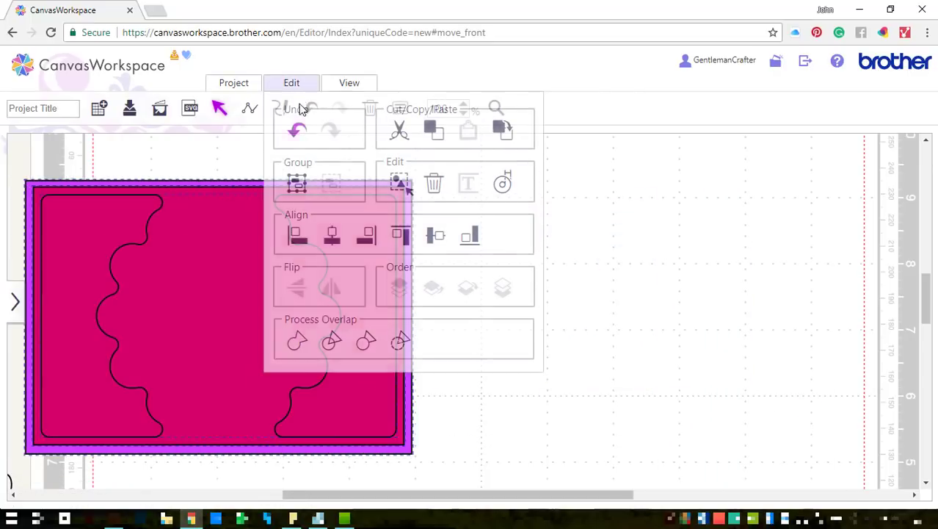
{"action": "left_click", "coordinate": [294, 86]}
{"action": "left_click", "coordinate": [436, 235]}
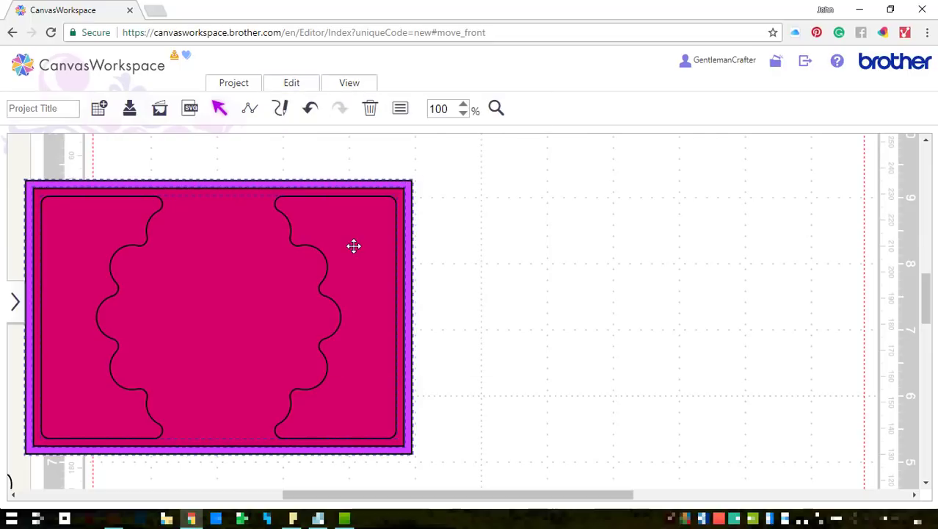
{"action": "left_click_drag", "start_coordinate": [366, 246], "coordinate": [560, 235]}
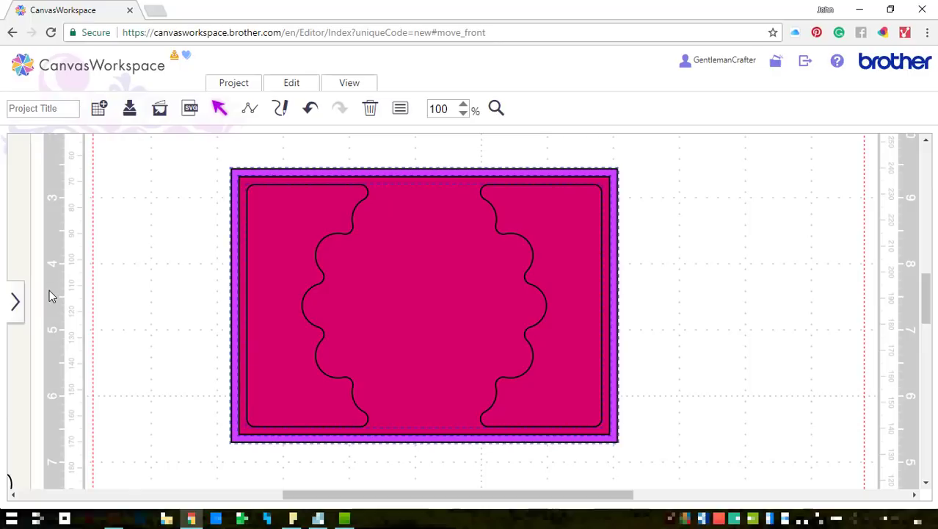
{"action": "left_click_drag", "start_coordinate": [329, 496], "coordinate": [144, 498]}
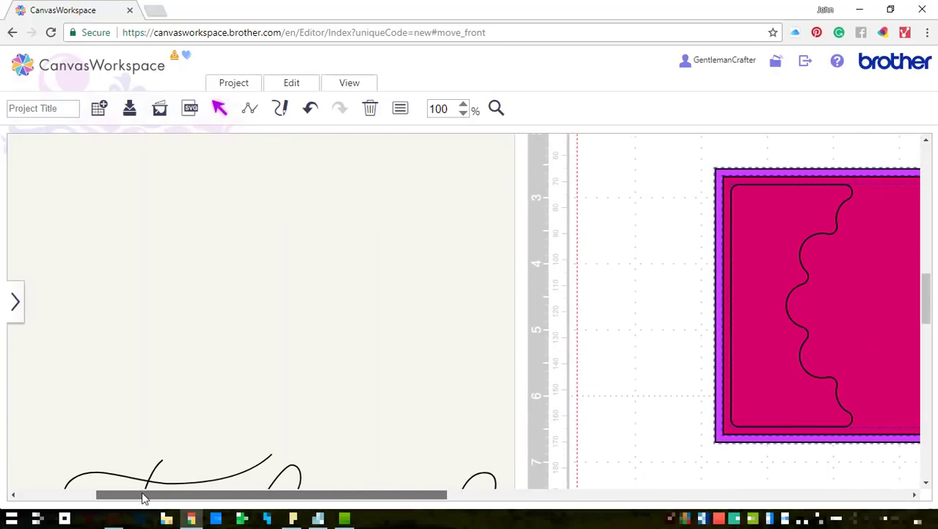
Add another scalloped circle from the Basic shapes collection and hide the shape panel.
{"action": "scroll", "coordinate": [293, 316], "scroll_direction": "up", "scroll_amount": 4}
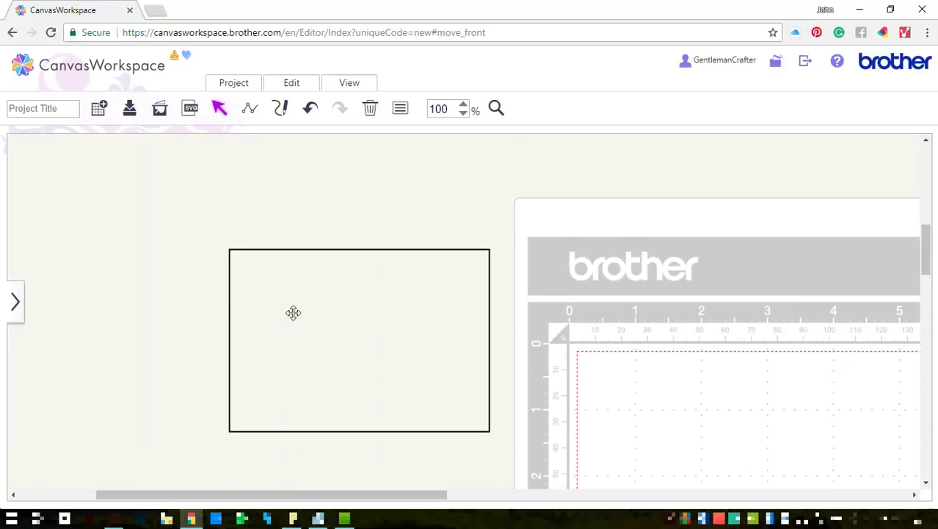
{"action": "left_click", "coordinate": [14, 301]}
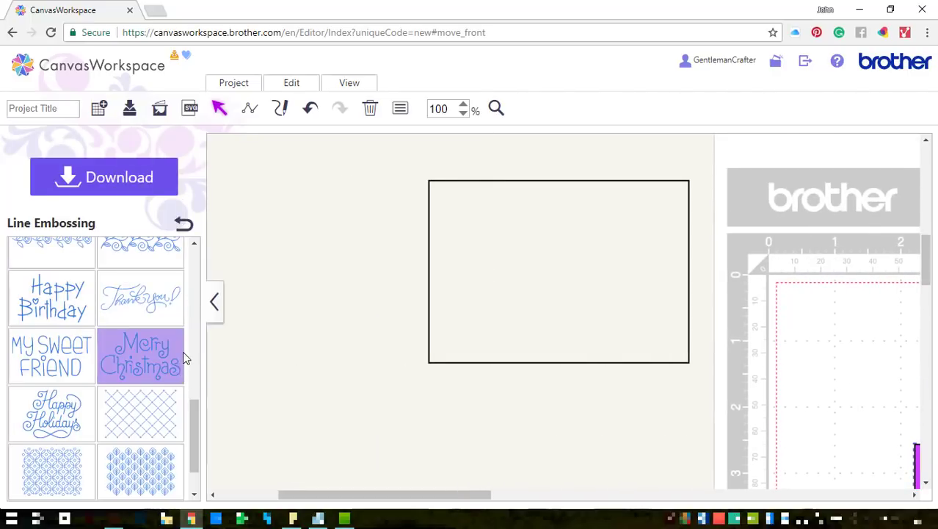
{"action": "left_click", "coordinate": [183, 225]}
{"action": "left_click", "coordinate": [101, 286]}
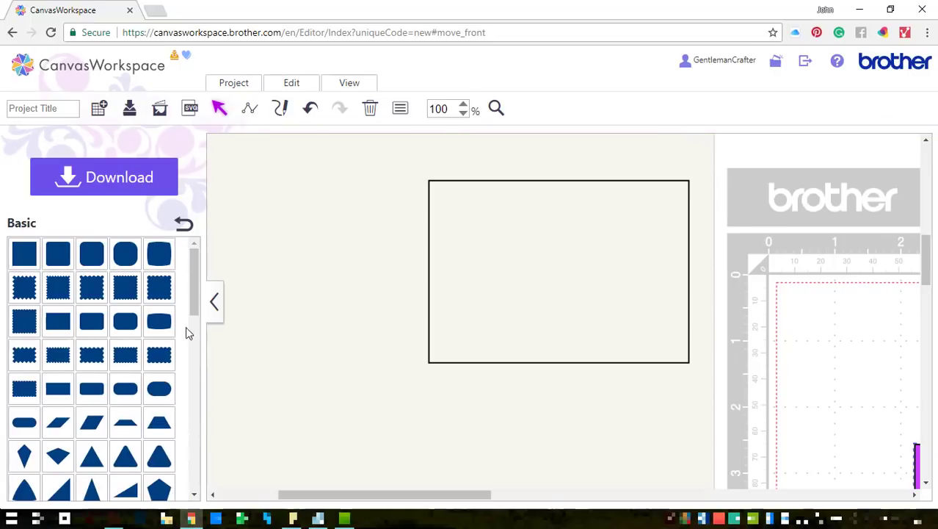
{"action": "left_click_drag", "start_coordinate": [195, 293], "coordinate": [658, 326]}
{"action": "left_click_drag", "start_coordinate": [454, 491], "coordinate": [569, 493]}
{"action": "left_click", "coordinate": [214, 300]}
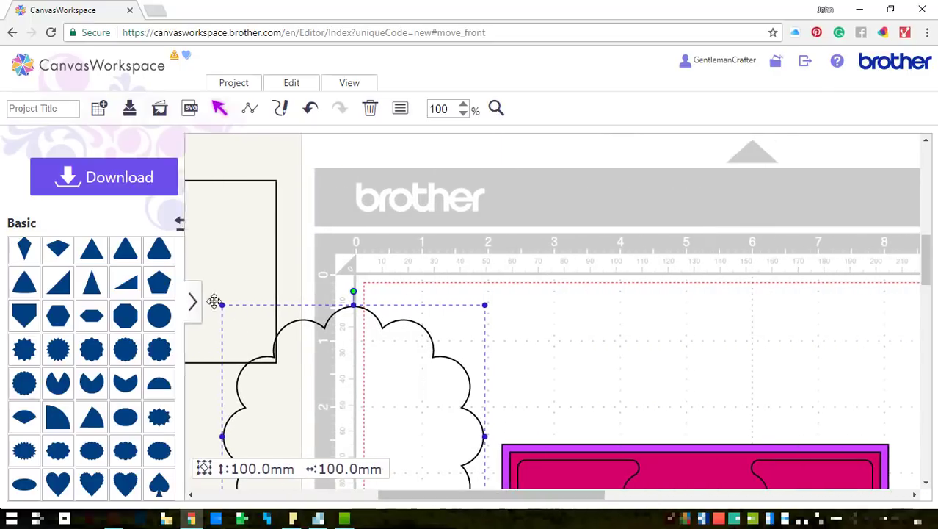
Drag the 100 mm scalloped circle onto the card centre and select it for editing.
{"action": "scroll", "coordinate": [457, 312], "scroll_direction": "down", "scroll_amount": 3}
{"action": "scroll", "coordinate": [455, 311], "scroll_direction": "down", "scroll_amount": 2}
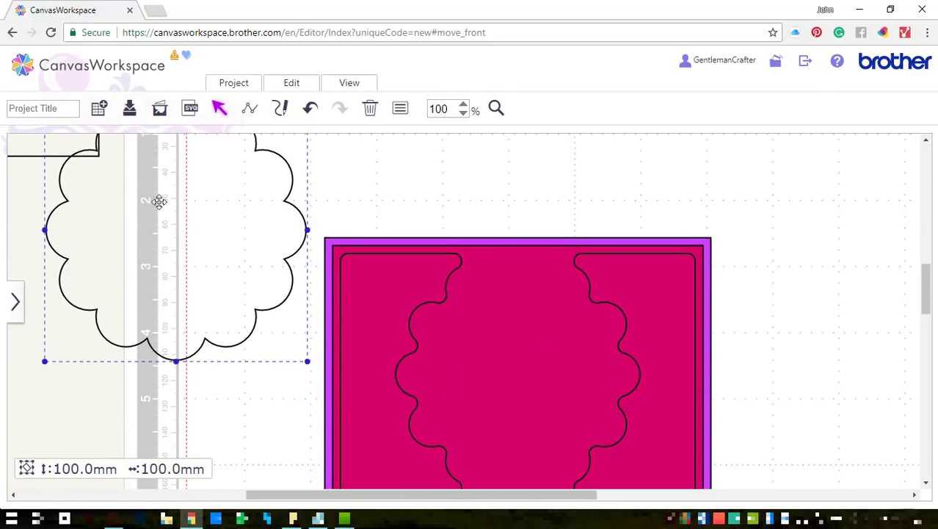
{"action": "left_click_drag", "start_coordinate": [169, 214], "coordinate": [492, 339]}
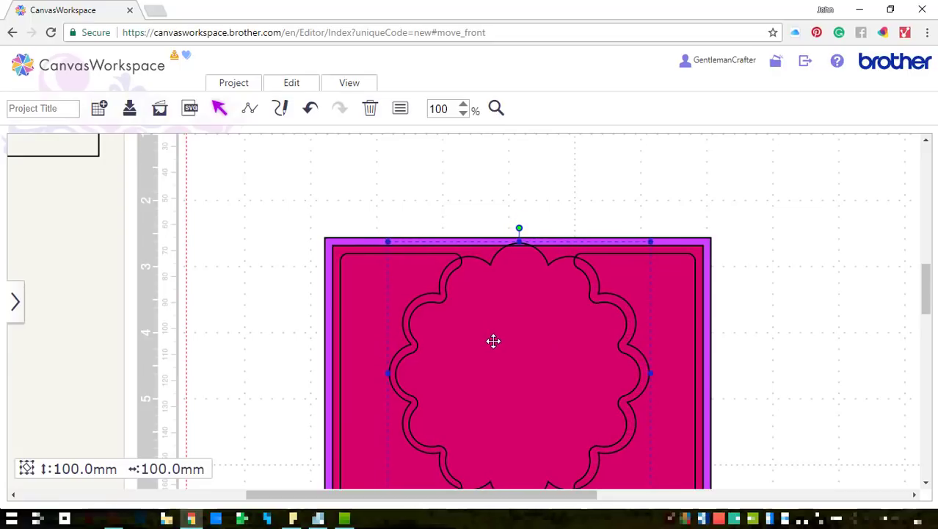
{"action": "left_click_drag", "start_coordinate": [819, 301], "coordinate": [473, 329]}
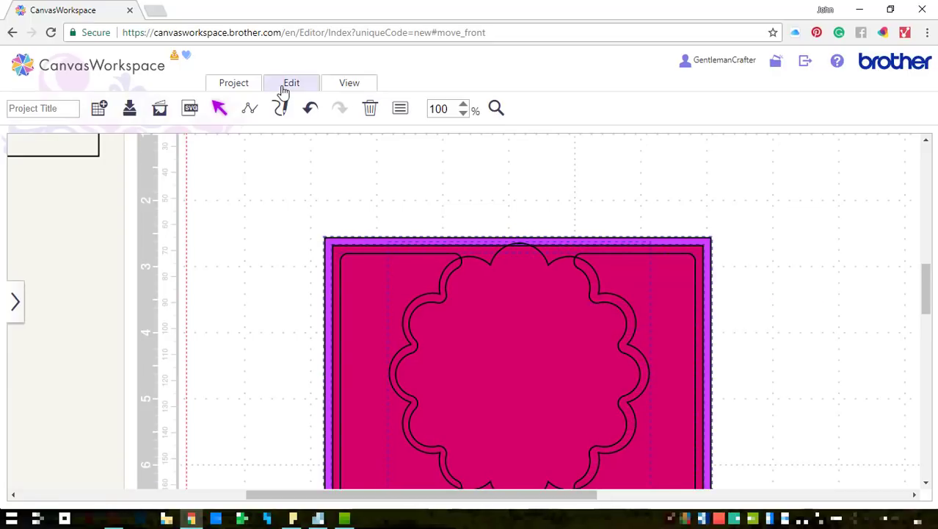
{"action": "left_click", "coordinate": [287, 87]}
{"action": "left_click", "coordinate": [292, 85]}
{"action": "left_click", "coordinate": [292, 86]}
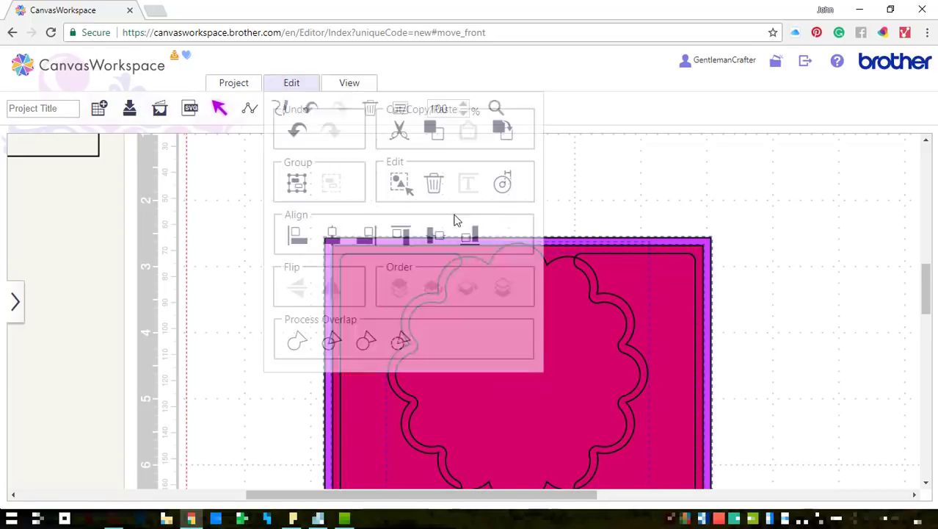
{"action": "left_click", "coordinate": [434, 235]}
{"action": "left_click", "coordinate": [833, 271]}
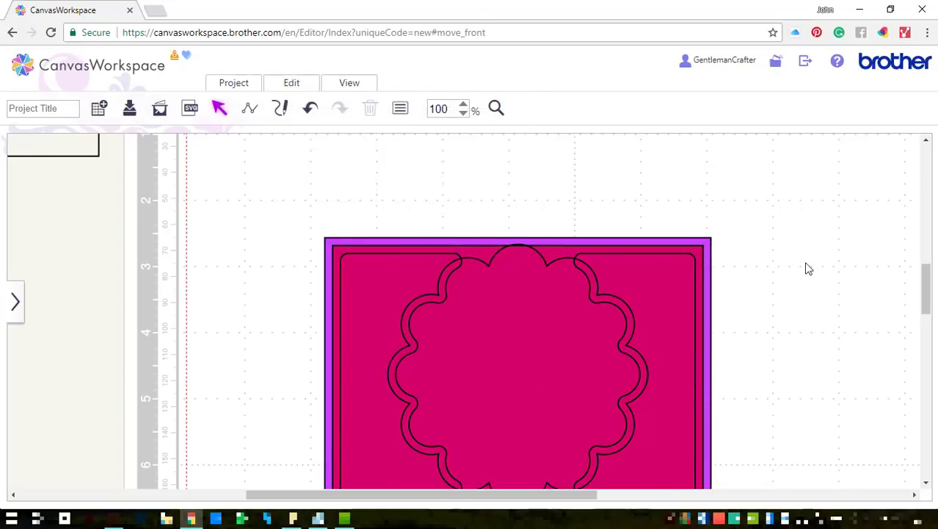
{"action": "left_click", "coordinate": [538, 288]}
{"action": "scroll", "coordinate": [538, 286], "scroll_direction": "down", "scroll_amount": 1}
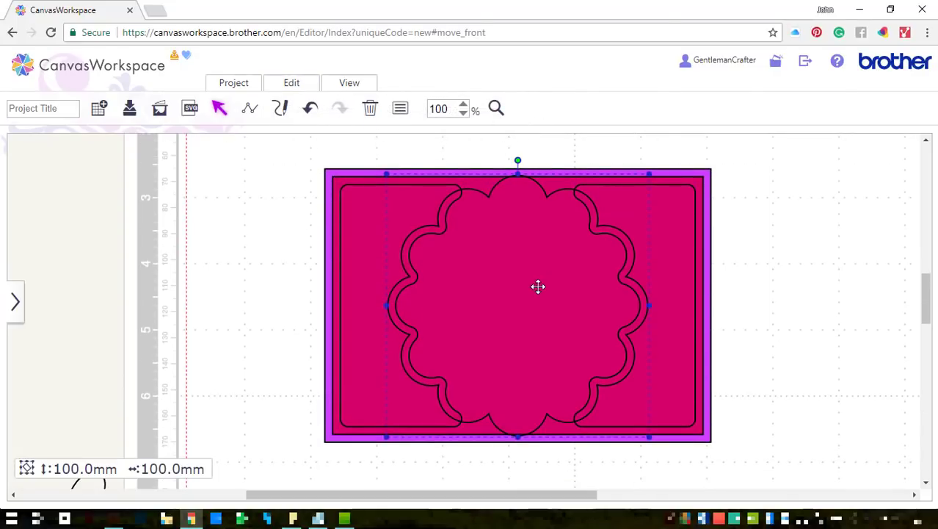
{"action": "left_click", "coordinate": [290, 84]}
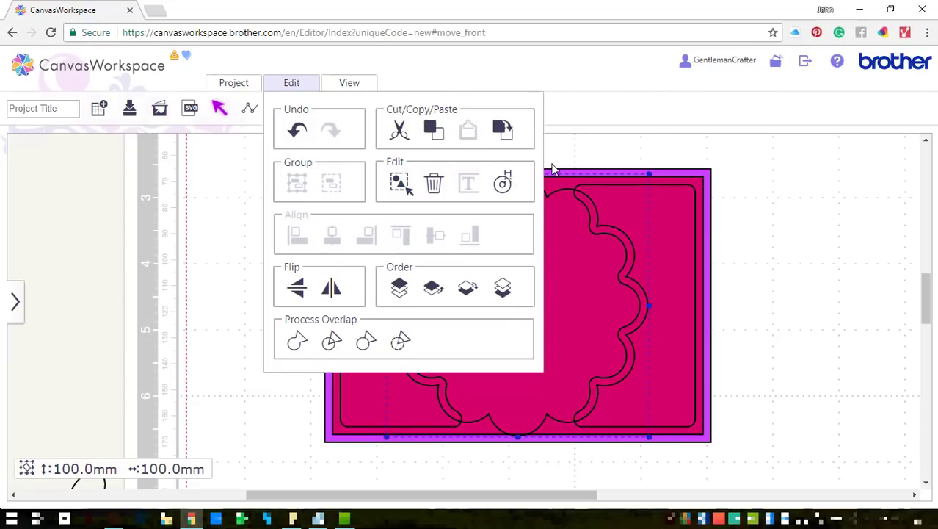
Create an inward offset outline with 6mm spacing.
{"action": "left_click", "coordinate": [504, 184]}
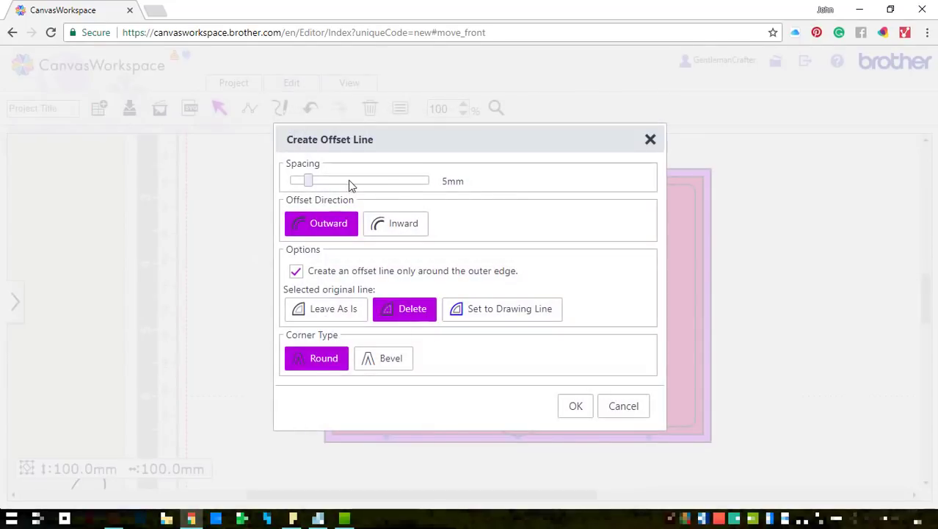
{"action": "left_click_drag", "start_coordinate": [310, 184], "coordinate": [313, 184]}
{"action": "left_click", "coordinate": [414, 228]}
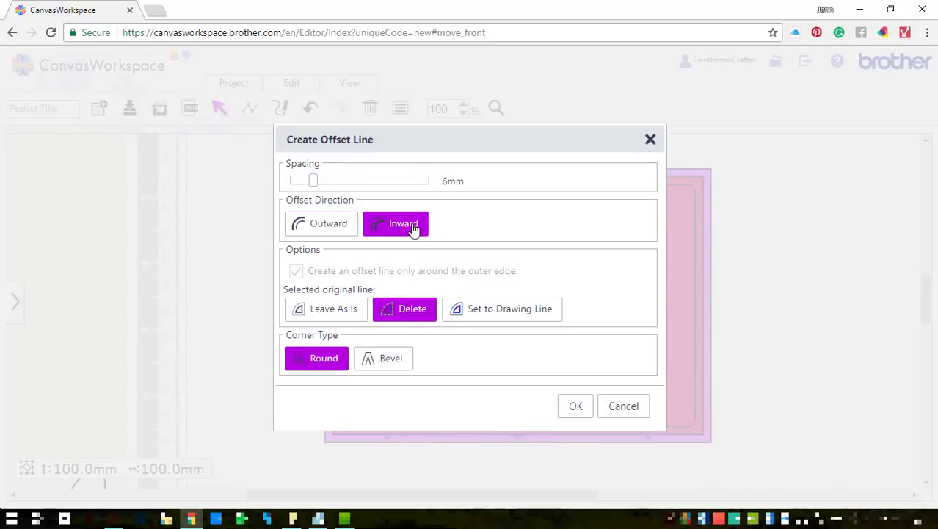
{"action": "left_click", "coordinate": [574, 408]}
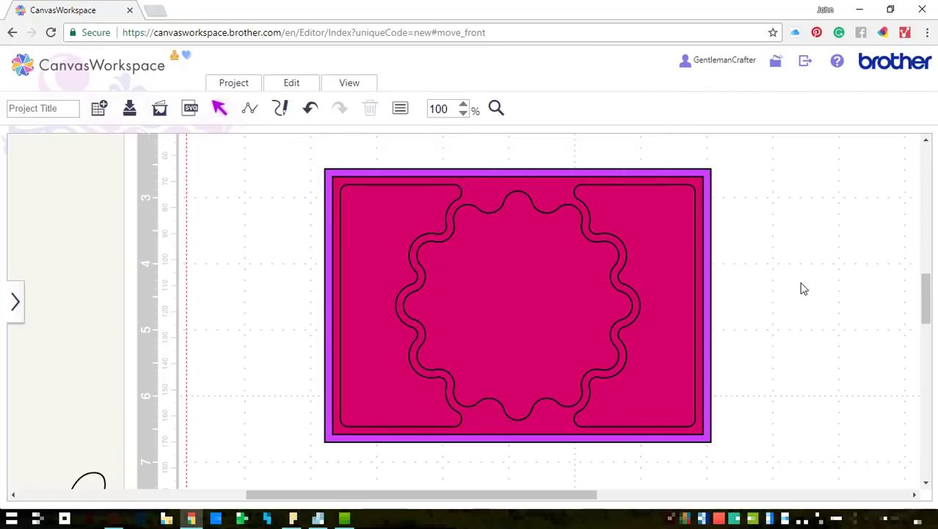
Change the wavy offset shape's fill from white to light pink, then deselect it.
{"action": "left_click", "coordinate": [666, 219]}
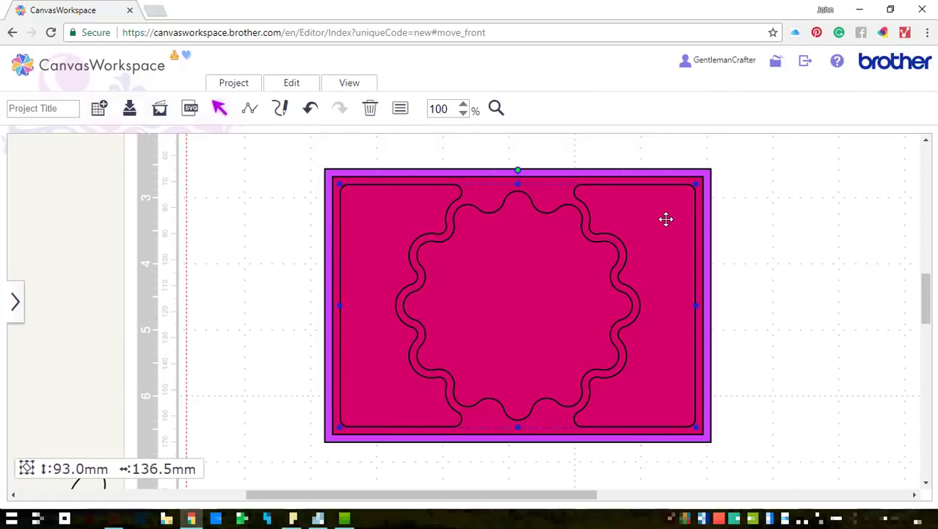
{"action": "left_click", "coordinate": [532, 251]}
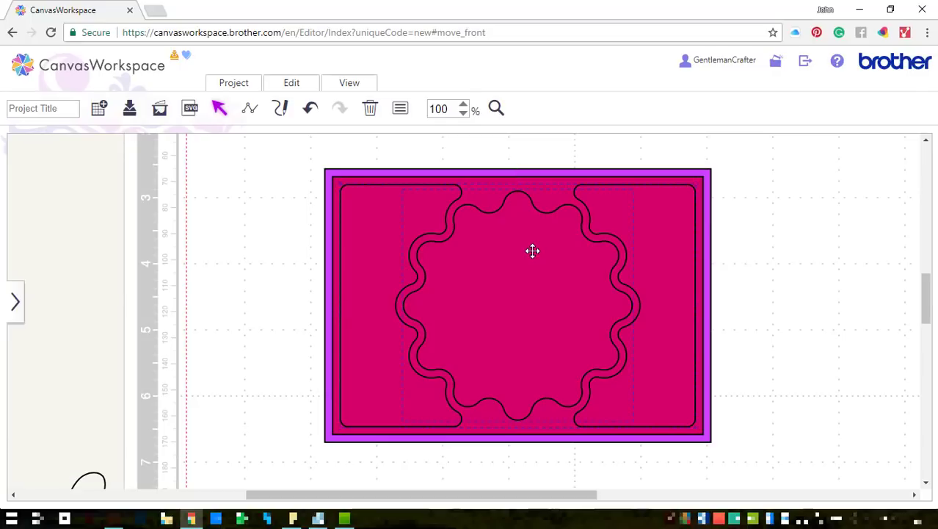
{"action": "left_click", "coordinate": [402, 110]}
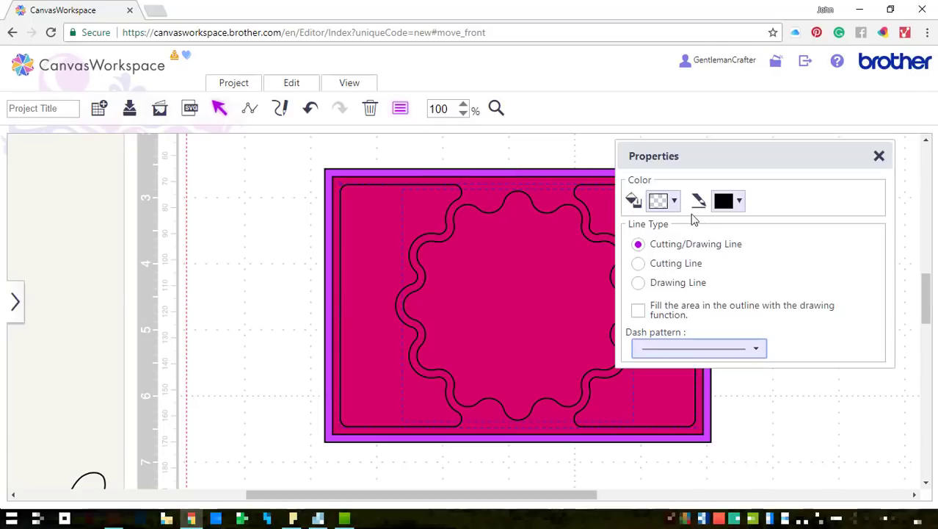
{"action": "left_click", "coordinate": [670, 202]}
{"action": "left_click", "coordinate": [682, 232]}
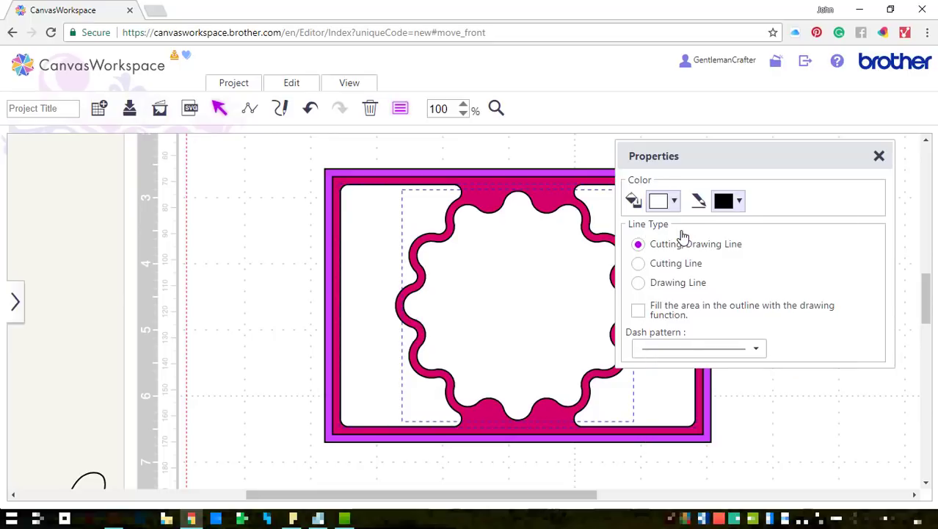
{"action": "left_click", "coordinate": [670, 202]}
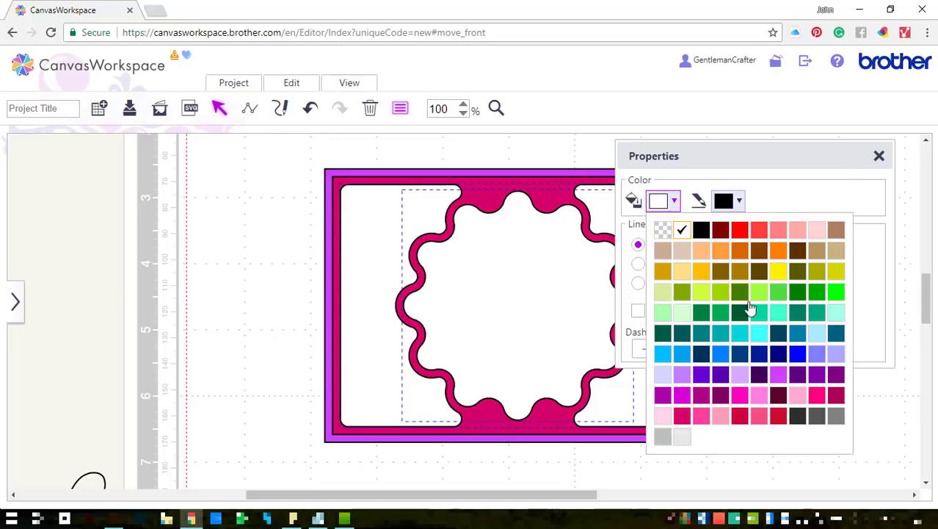
{"action": "left_click", "coordinate": [721, 416]}
{"action": "left_click", "coordinate": [878, 160]}
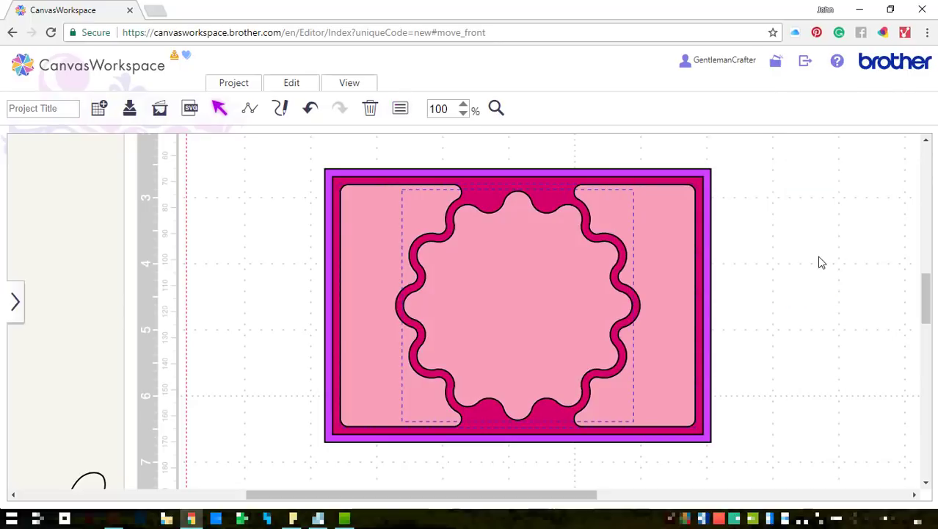
{"action": "left_click", "coordinate": [818, 263]}
Bring the 'Thank you!' script onto the card in front of everything and shrink it.
{"action": "left_click_drag", "start_coordinate": [97, 476], "coordinate": [229, 224]}
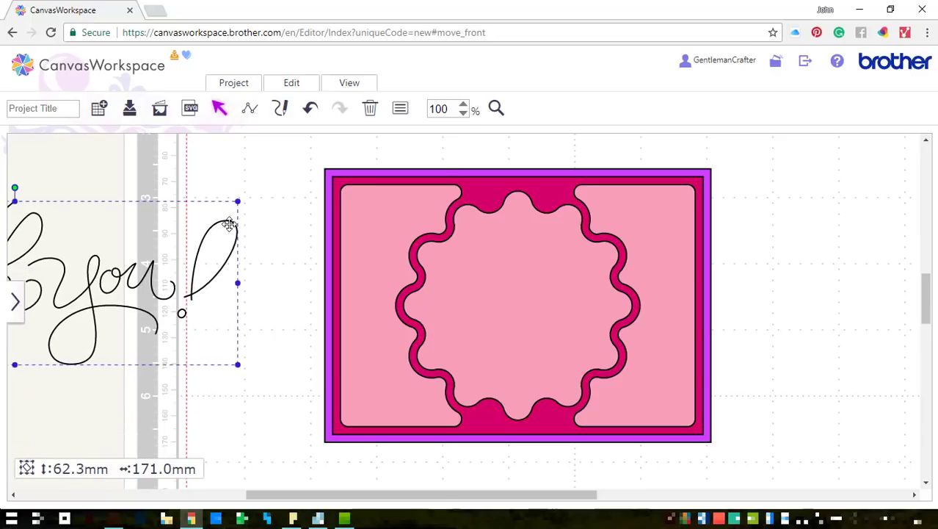
{"action": "right_click", "coordinate": [229, 224]}
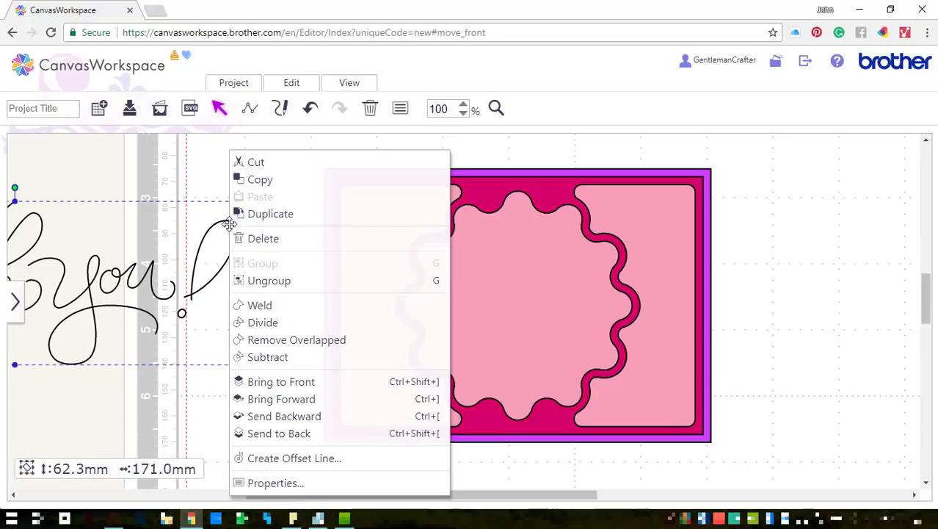
{"action": "left_click", "coordinate": [292, 382]}
{"action": "left_click_drag", "start_coordinate": [132, 284], "coordinate": [641, 299]}
{"action": "left_click_drag", "start_coordinate": [749, 214], "coordinate": [482, 428]}
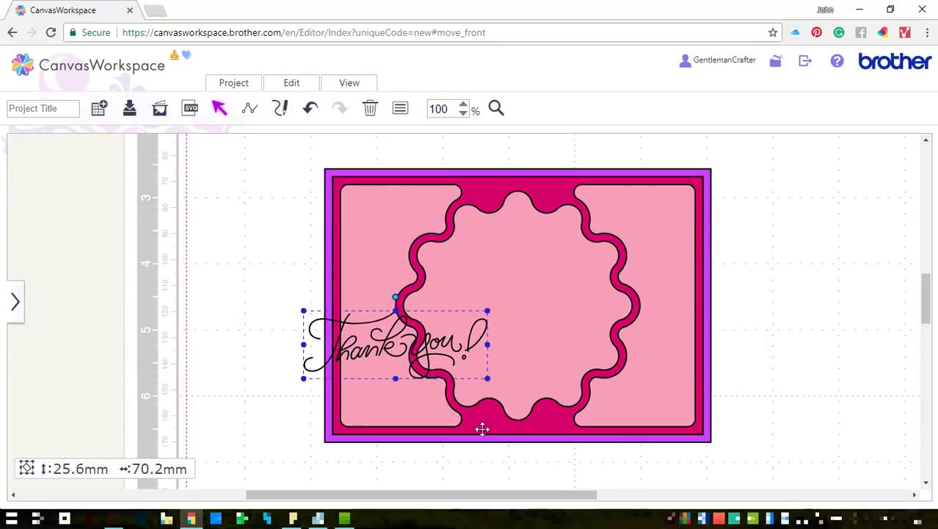
Place the script in the scallop's centre, shrinking it to about 24.6 × 67.5 mm.
{"action": "left_click", "coordinate": [464, 340]}
{"action": "left_click_drag", "start_coordinate": [464, 340], "coordinate": [494, 335]}
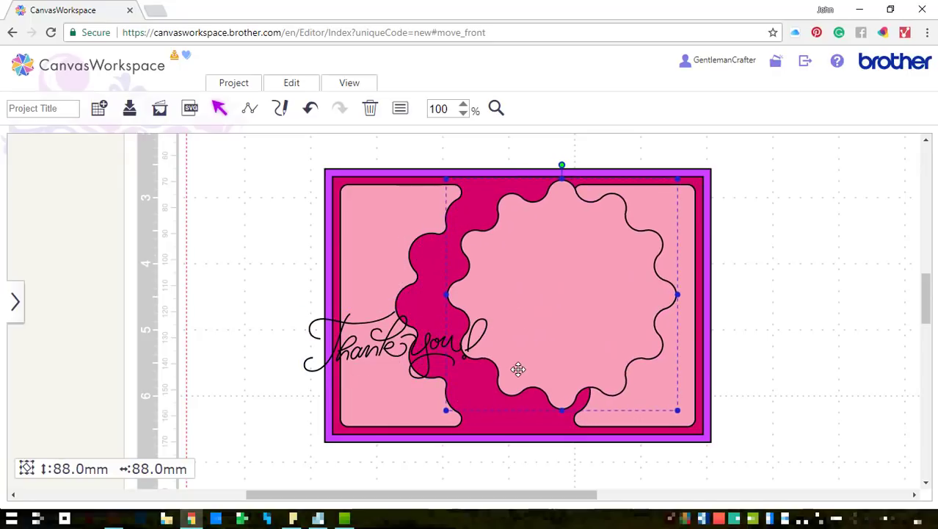
{"action": "key", "text": "ctrl+z"}
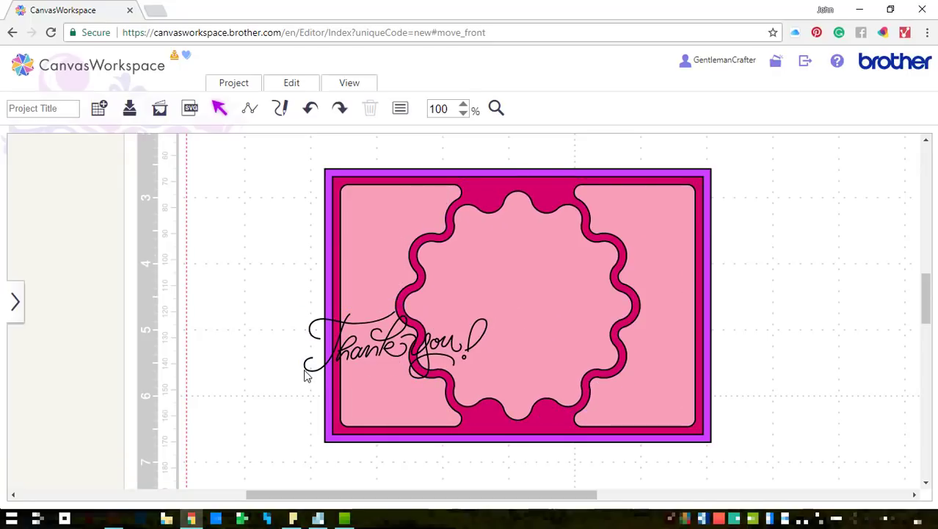
{"action": "left_click_drag", "start_coordinate": [309, 367], "coordinate": [428, 318]}
{"action": "left_click_drag", "start_coordinate": [607, 262], "coordinate": [600, 264]}
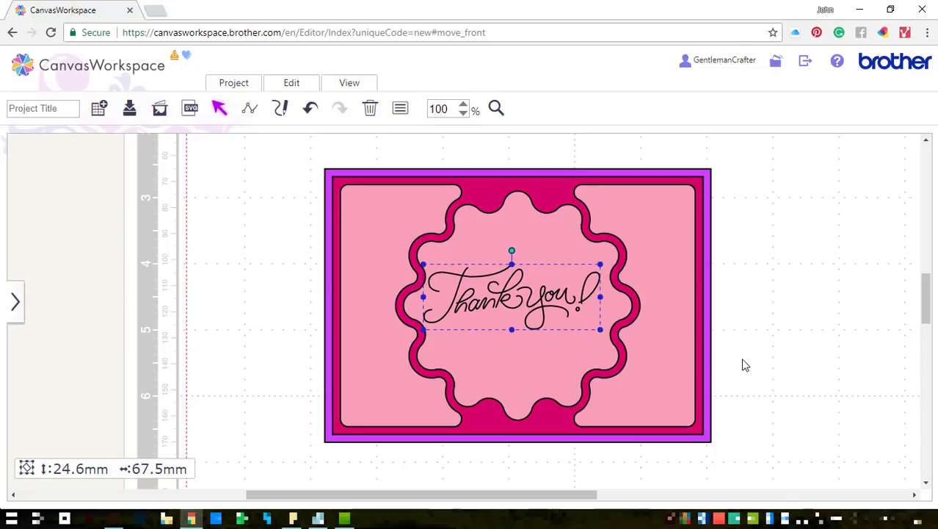
Select the text, scallop panel and card frame, then align them center and middle.
{"action": "left_click", "coordinate": [662, 258]}
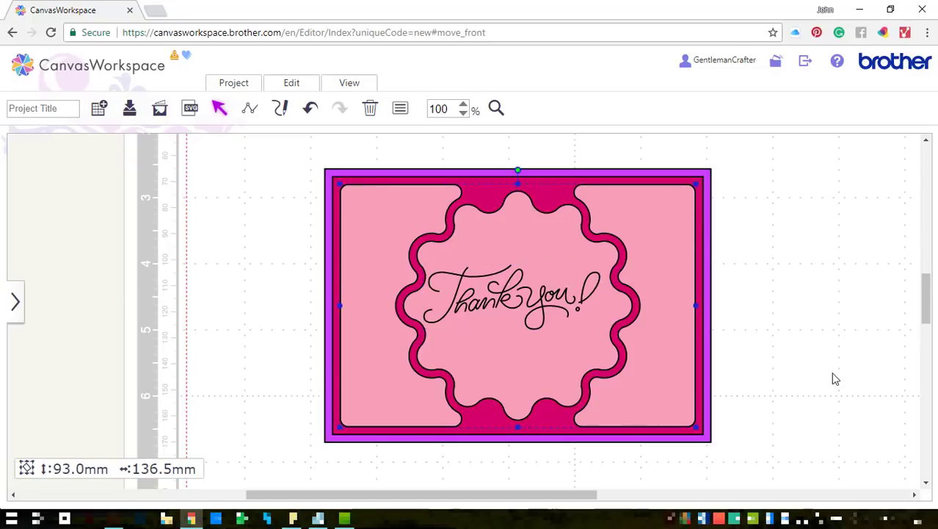
{"action": "left_click_drag", "start_coordinate": [875, 405], "coordinate": [306, 244]}
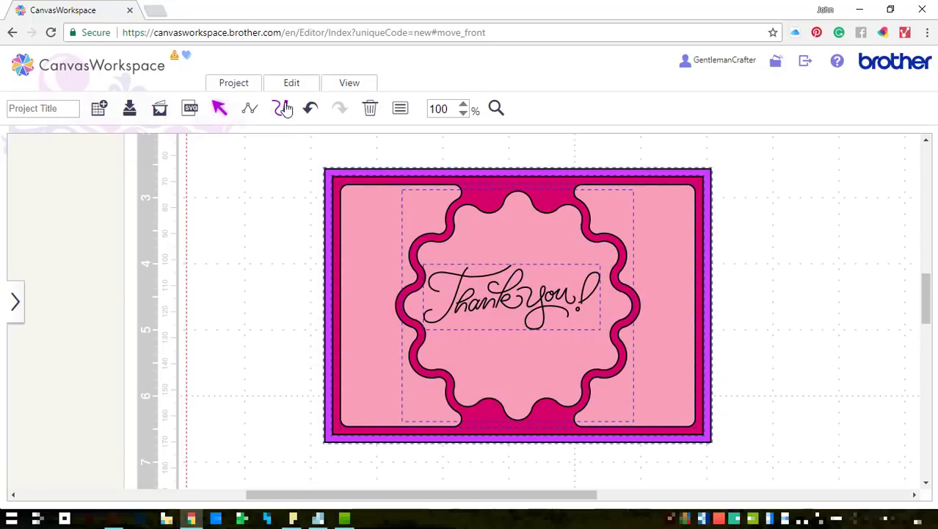
{"action": "left_click", "coordinate": [291, 83]}
{"action": "left_click", "coordinate": [332, 236]}
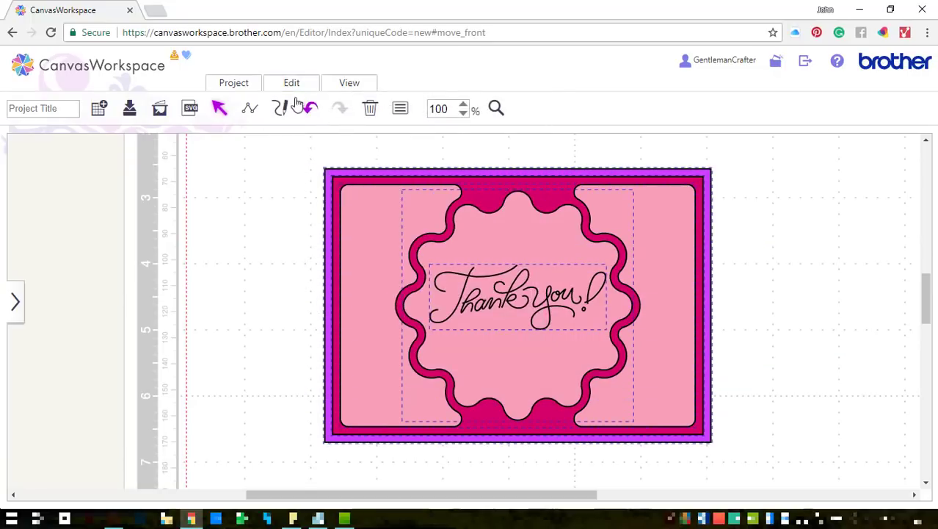
{"action": "left_click", "coordinate": [292, 83]}
{"action": "left_click", "coordinate": [438, 236]}
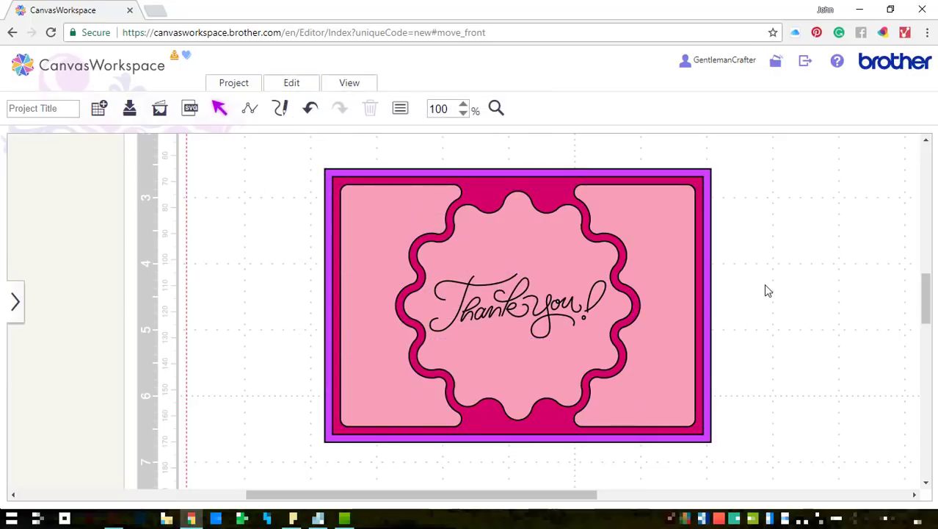
Create a 3mm inward offset line from the scallop panel, leaving the original as is.
{"action": "left_click_drag", "start_coordinate": [591, 494], "coordinate": [612, 502]}
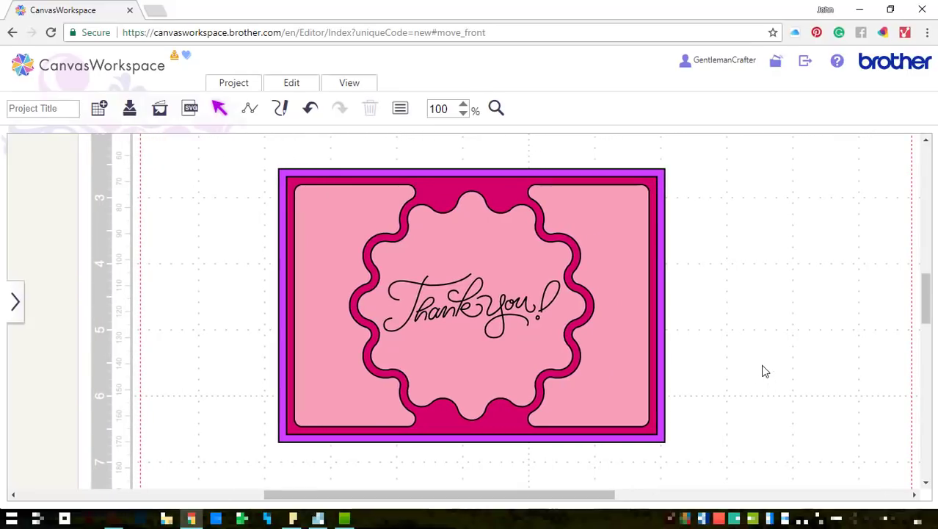
{"action": "left_click", "coordinate": [486, 222]}
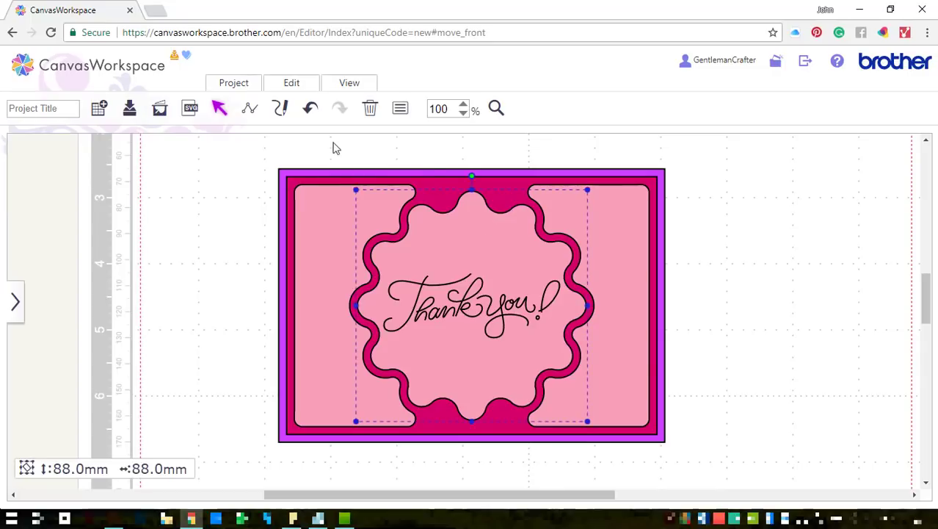
{"action": "left_click", "coordinate": [294, 84]}
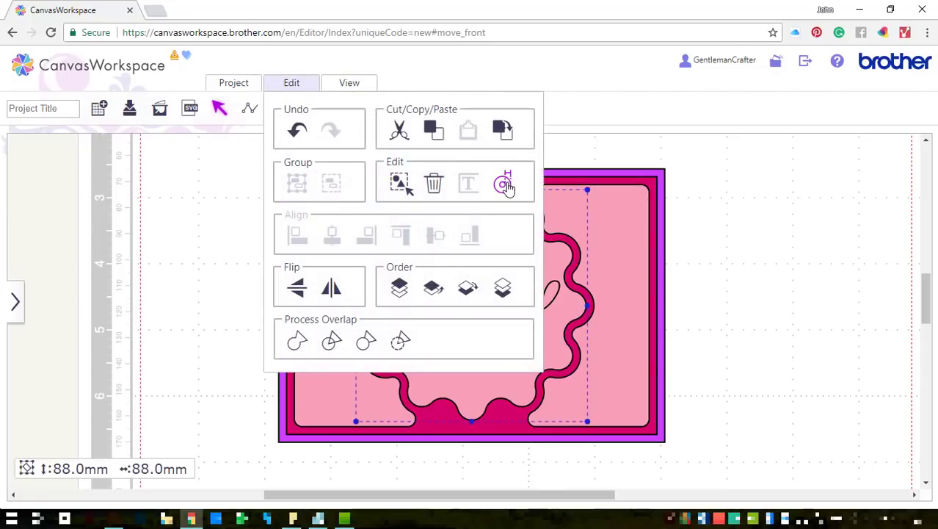
{"action": "left_click", "coordinate": [505, 183]}
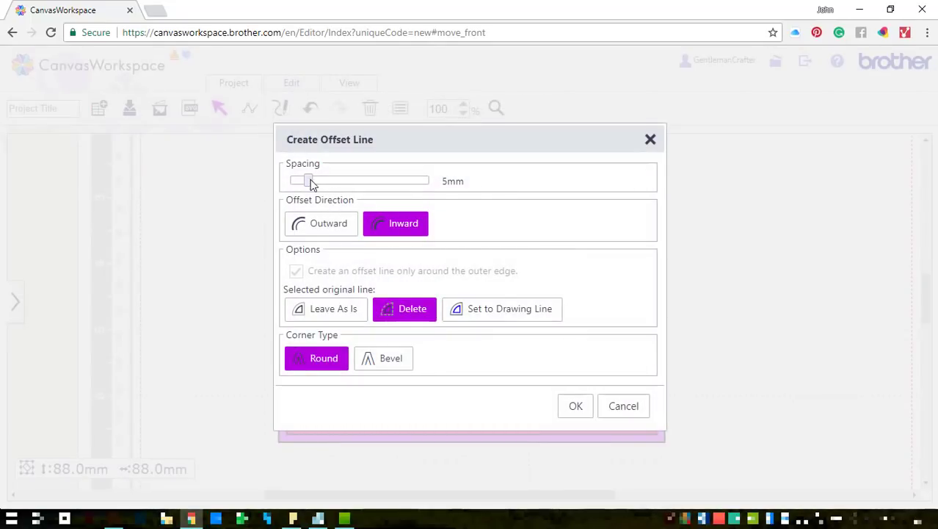
{"action": "left_click_drag", "start_coordinate": [307, 185], "coordinate": [297, 182]}
{"action": "left_click", "coordinate": [352, 309]}
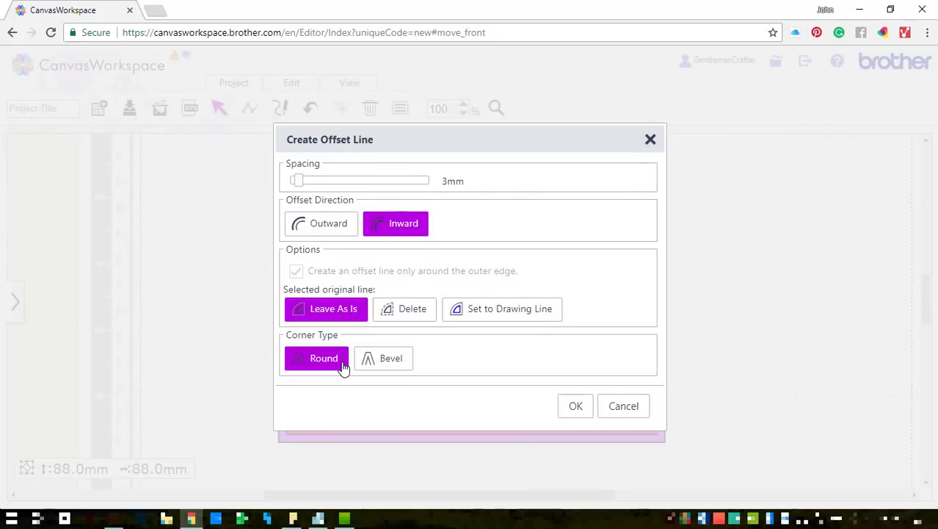
{"action": "left_click", "coordinate": [576, 406]}
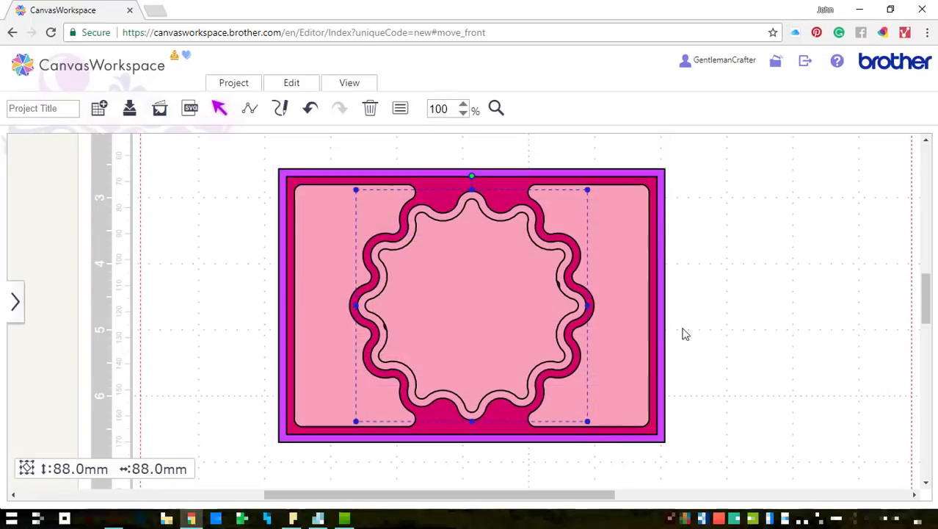
Give the new inner wavy shape a transparent fill and a dashed outline.
{"action": "left_click", "coordinate": [741, 311]}
{"action": "left_click", "coordinate": [453, 273]}
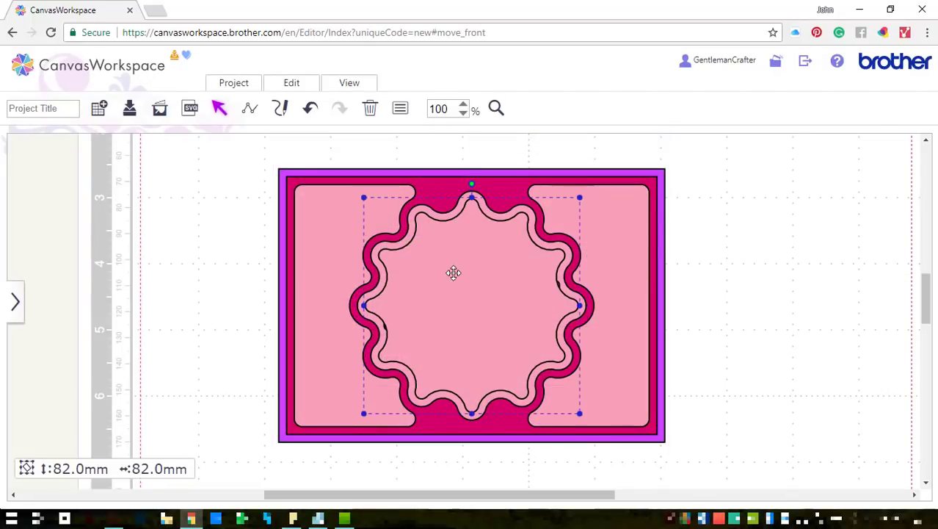
{"action": "left_click", "coordinate": [399, 109]}
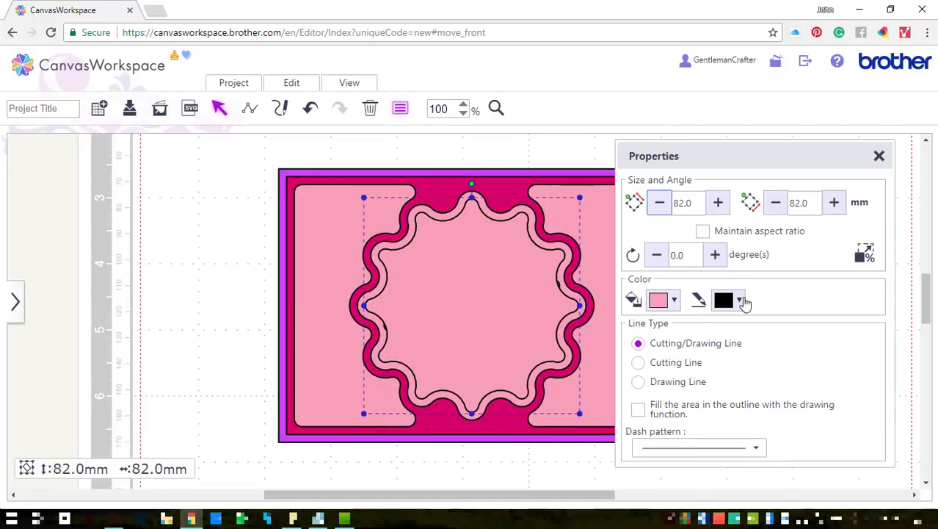
{"action": "left_click", "coordinate": [674, 300]}
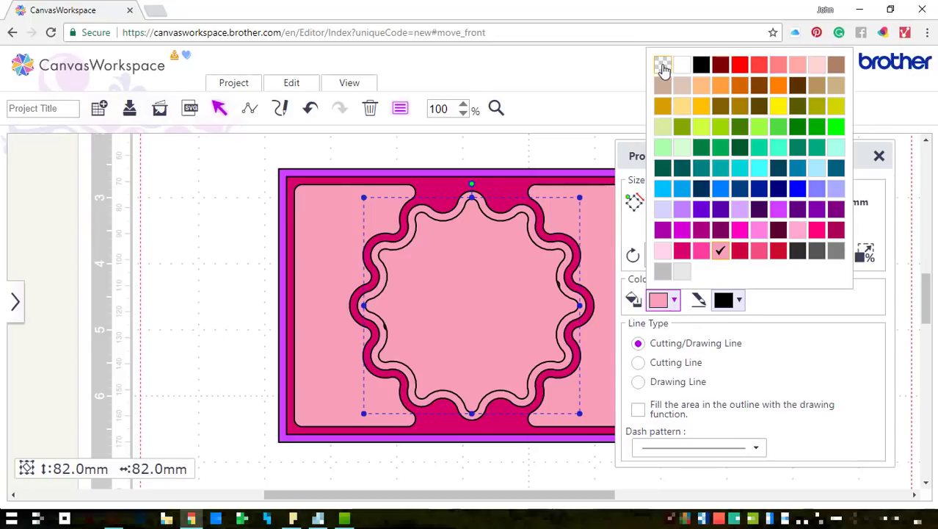
{"action": "left_click", "coordinate": [663, 66]}
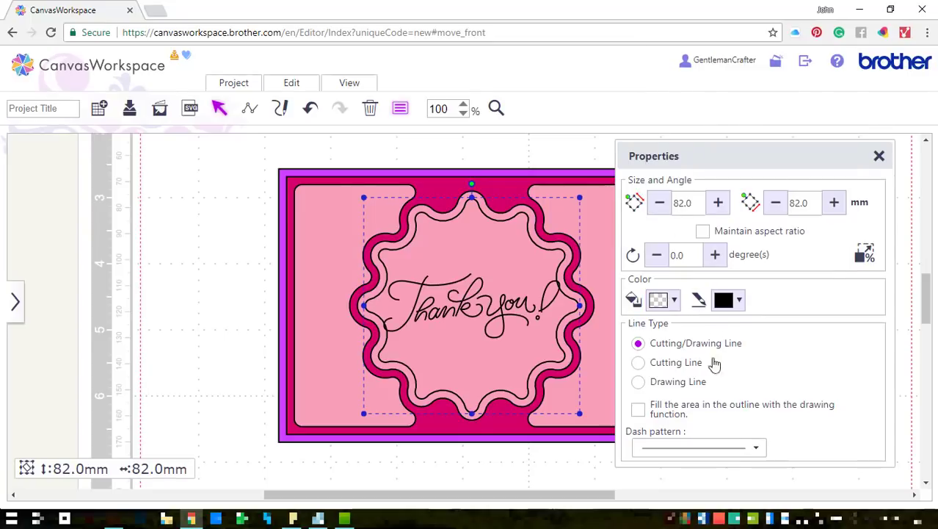
{"action": "left_click", "coordinate": [739, 450]}
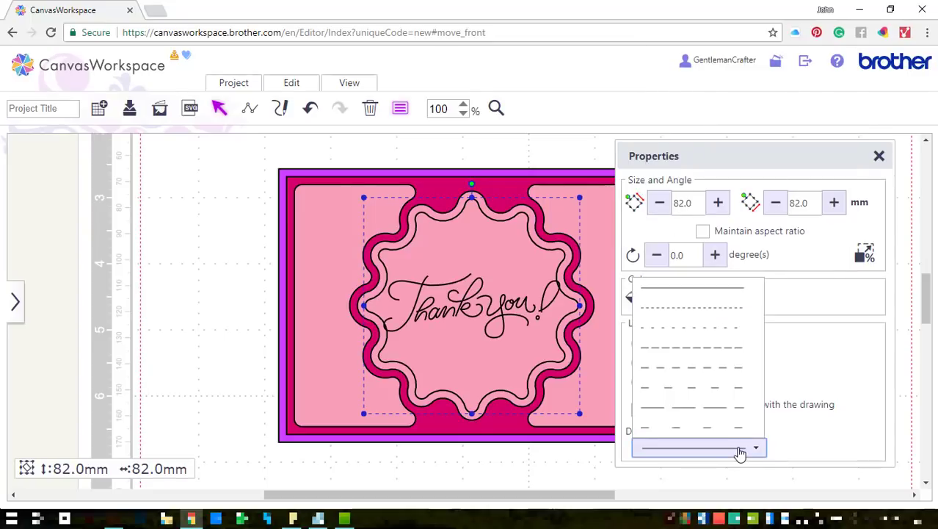
{"action": "left_click", "coordinate": [734, 369]}
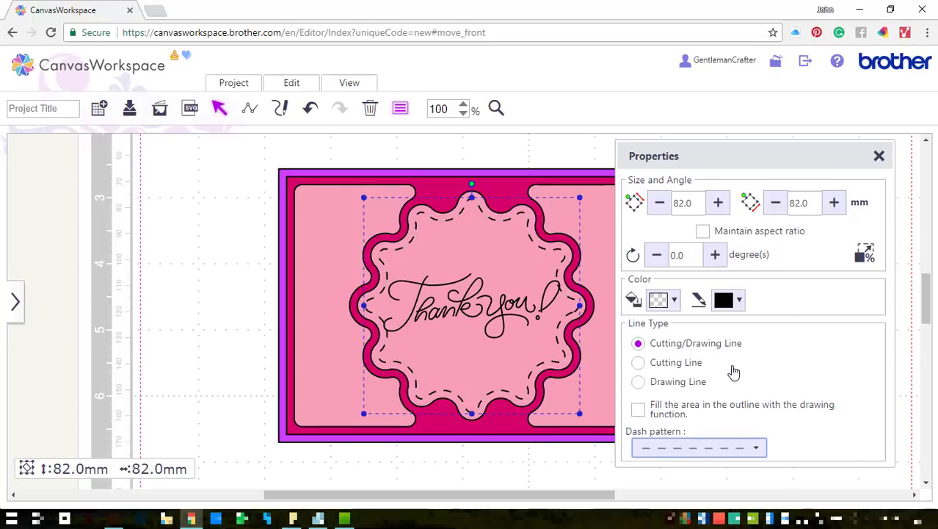
{"action": "left_click", "coordinate": [878, 159]}
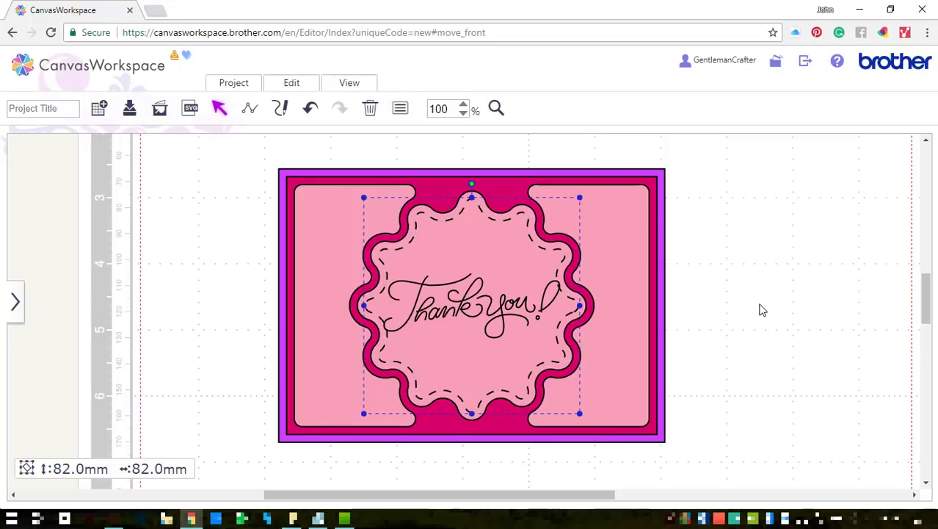